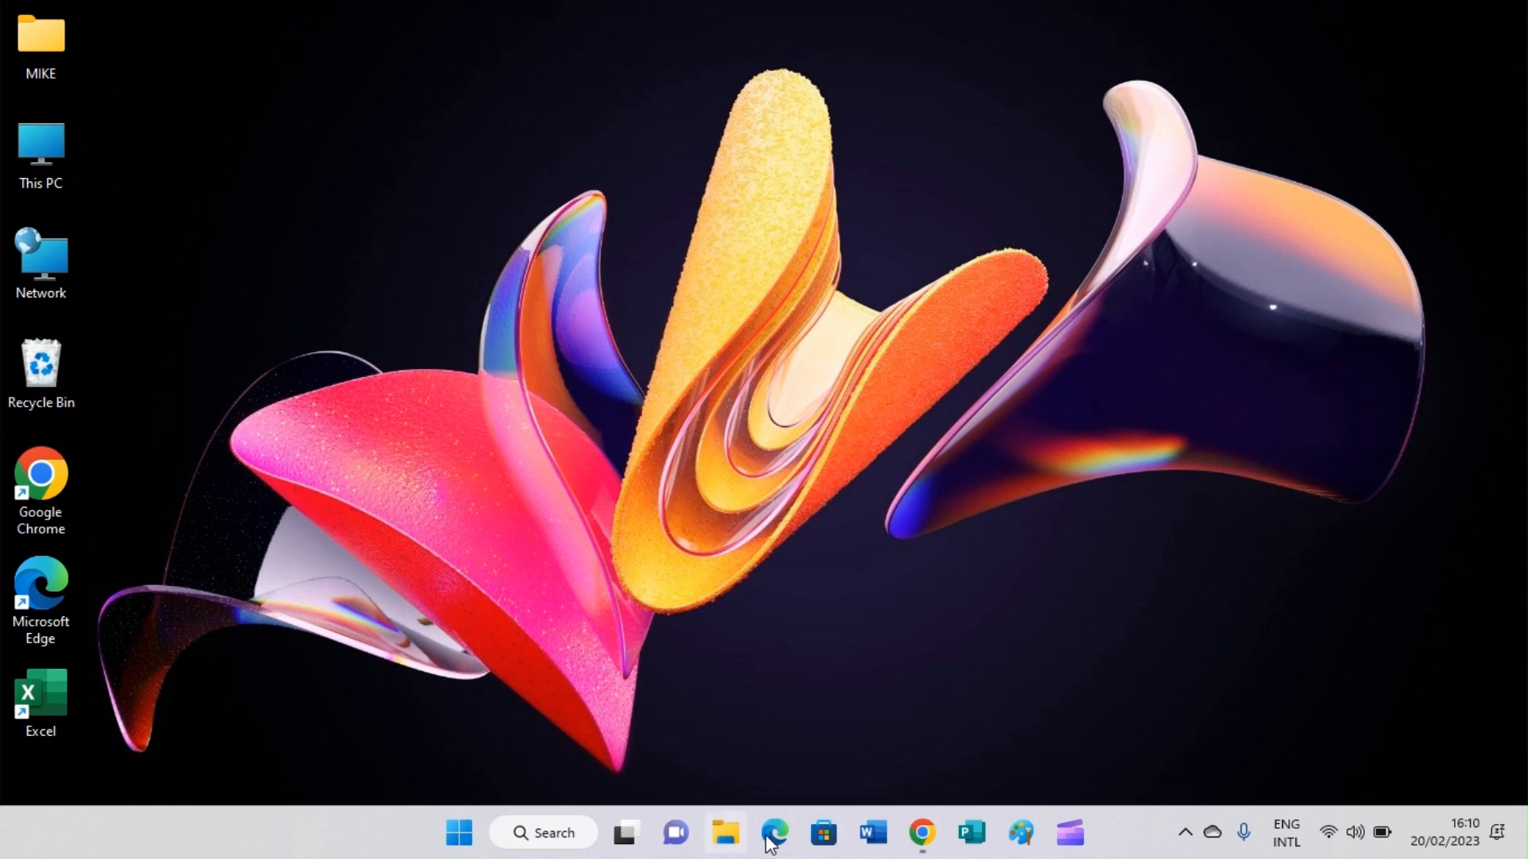
# Step: Bring the Chrome window with the Clipchamp video editor to the front
pyautogui.click(919, 833)
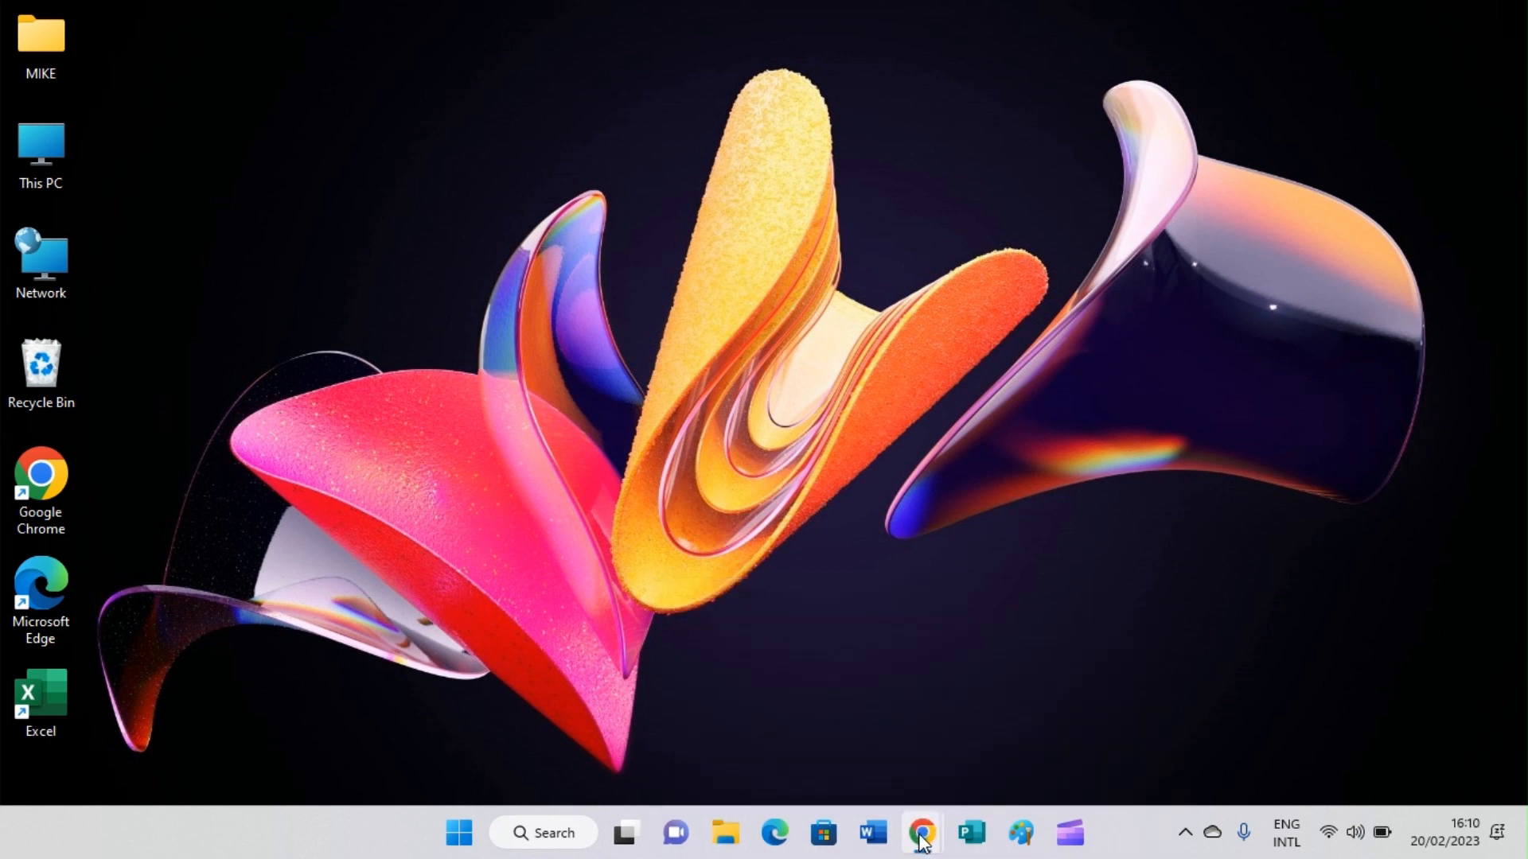
pyautogui.moveTo(936, 841)
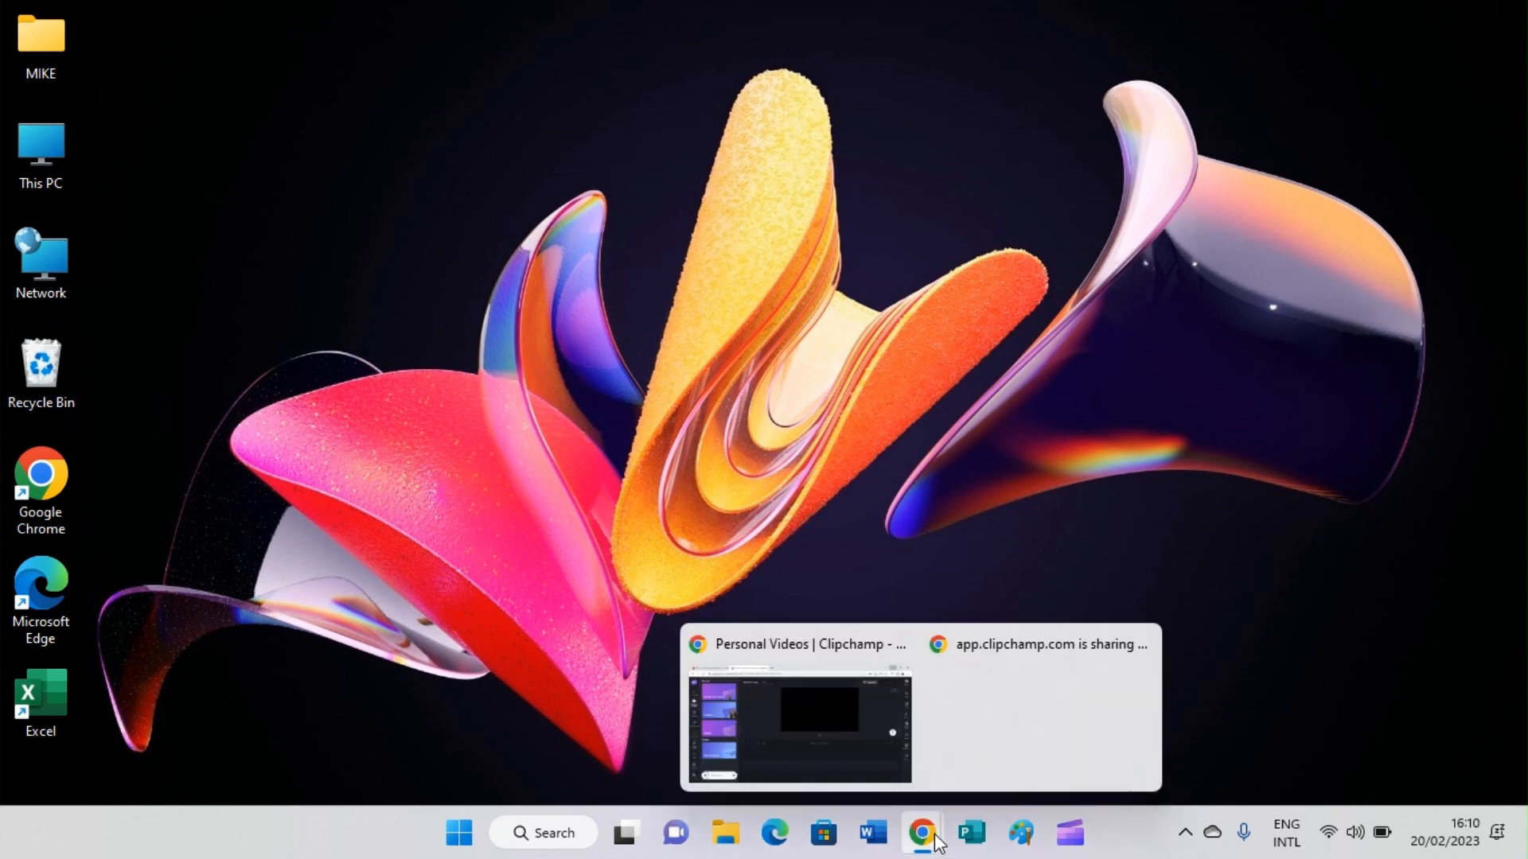
pyautogui.rightClick(938, 810)
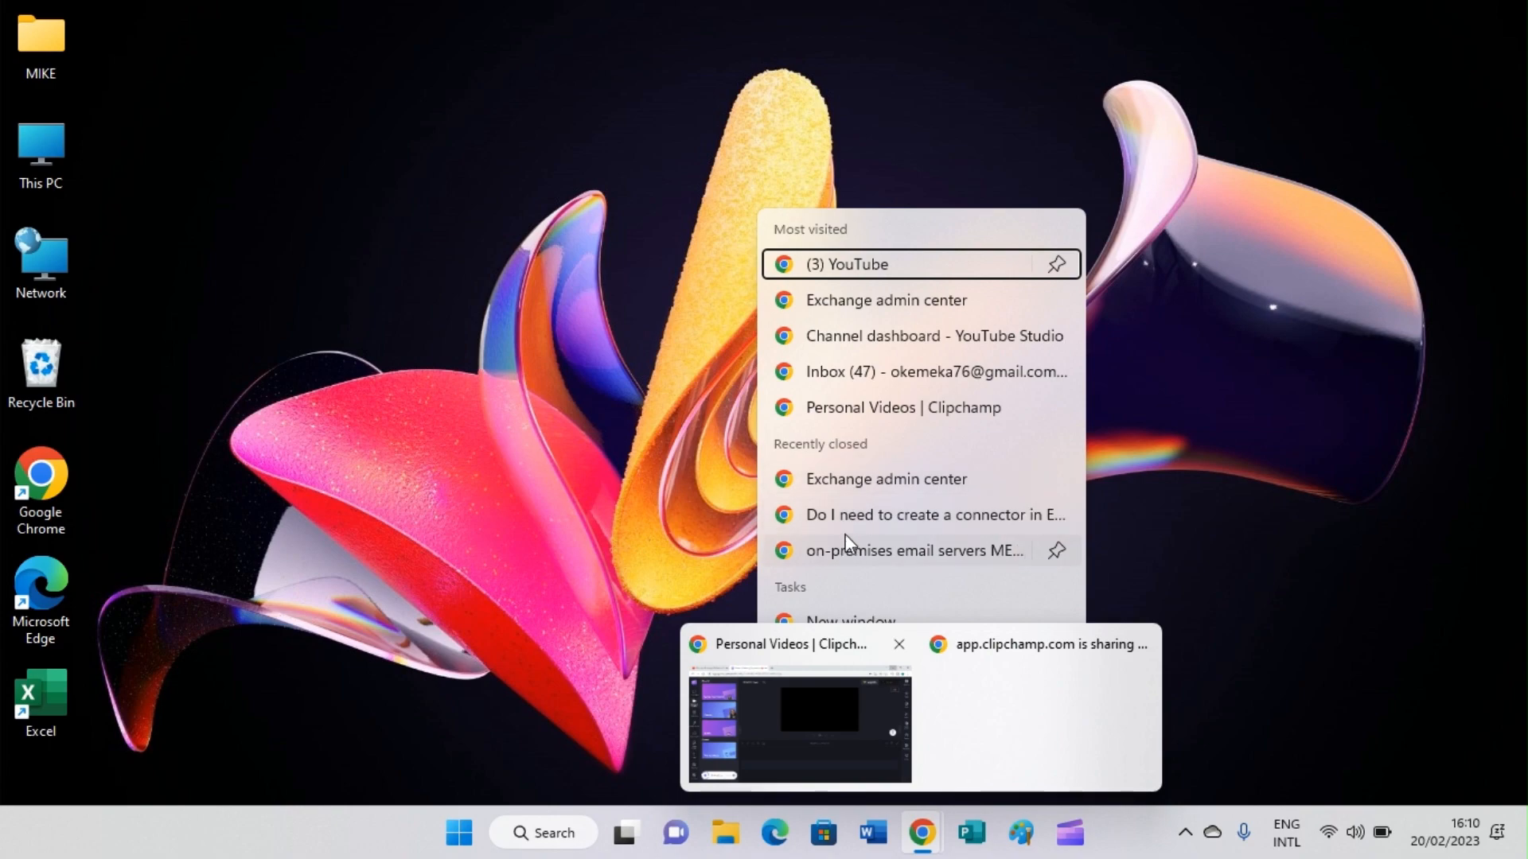
pyautogui.click(756, 728)
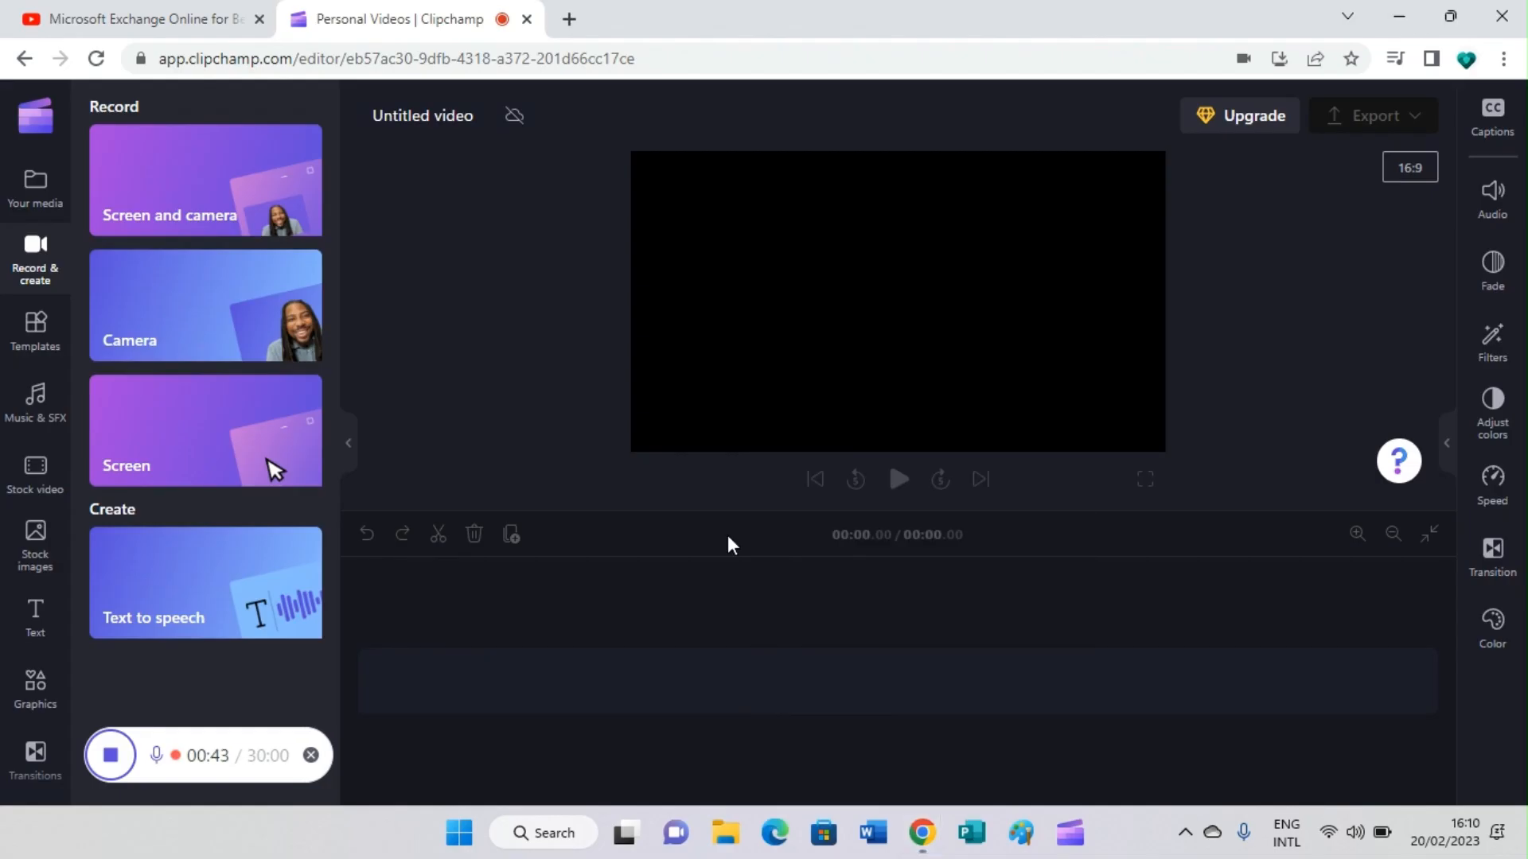
# Step: In a new Chrome tab, go to admin.microsoft.com to open the Microsoft 365 admin center
pyautogui.click(567, 20)
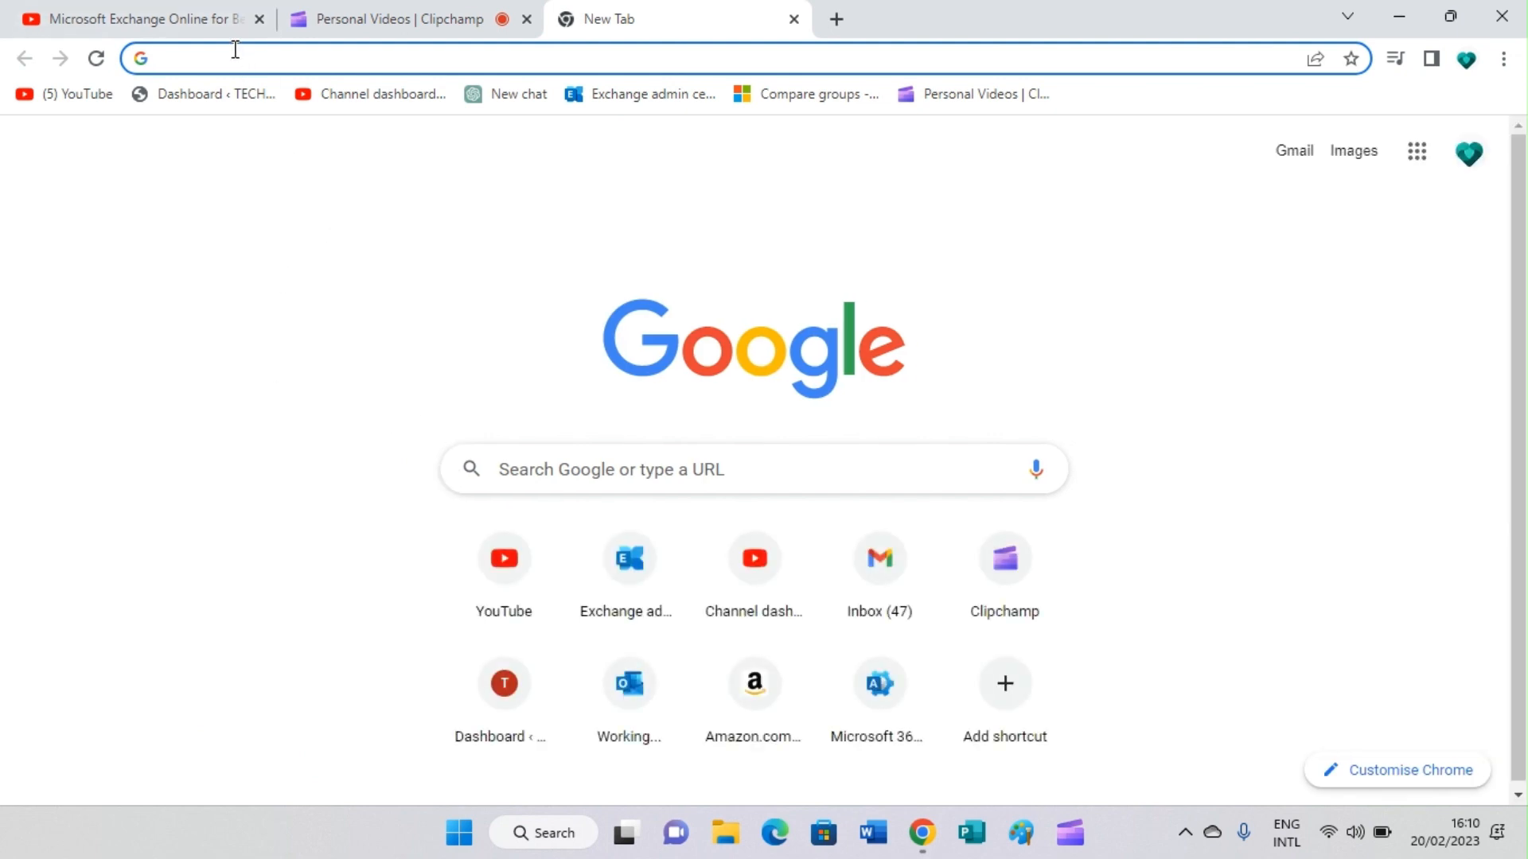
pyautogui.write('a')
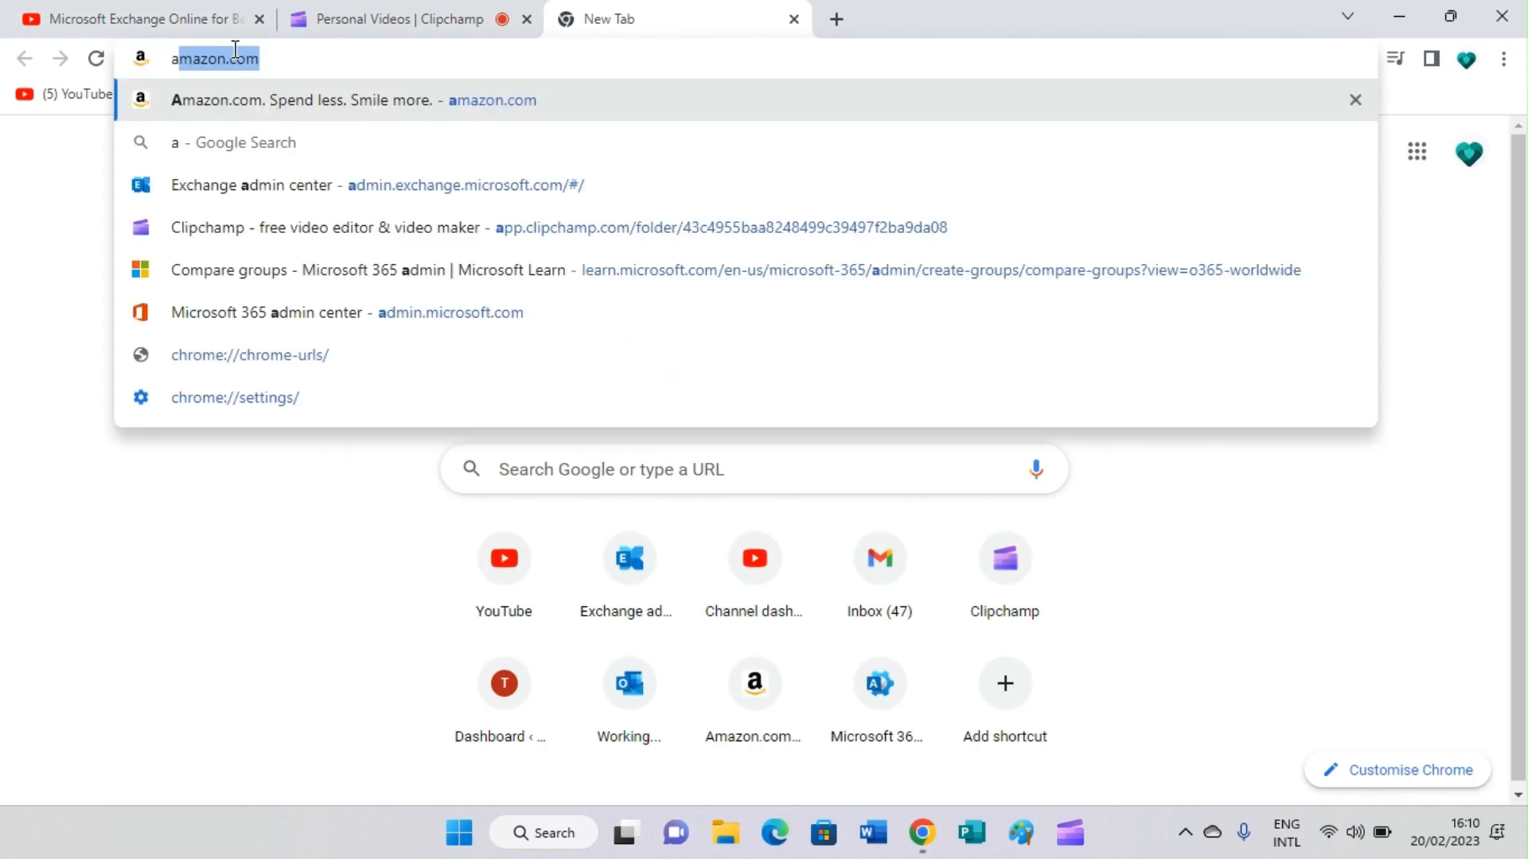
pyautogui.write('dm')
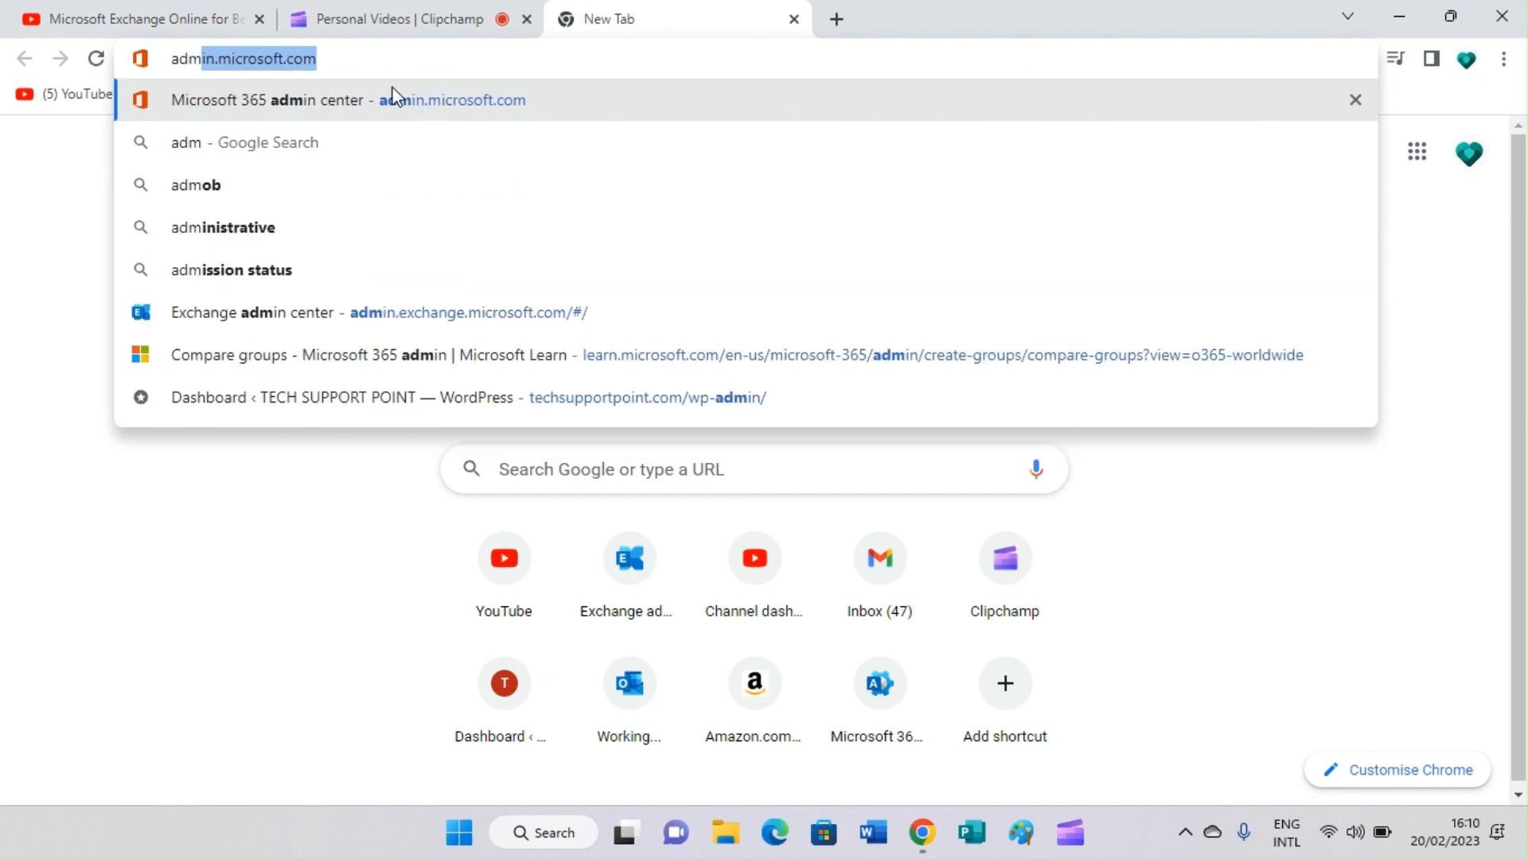
pyautogui.click(347, 60)
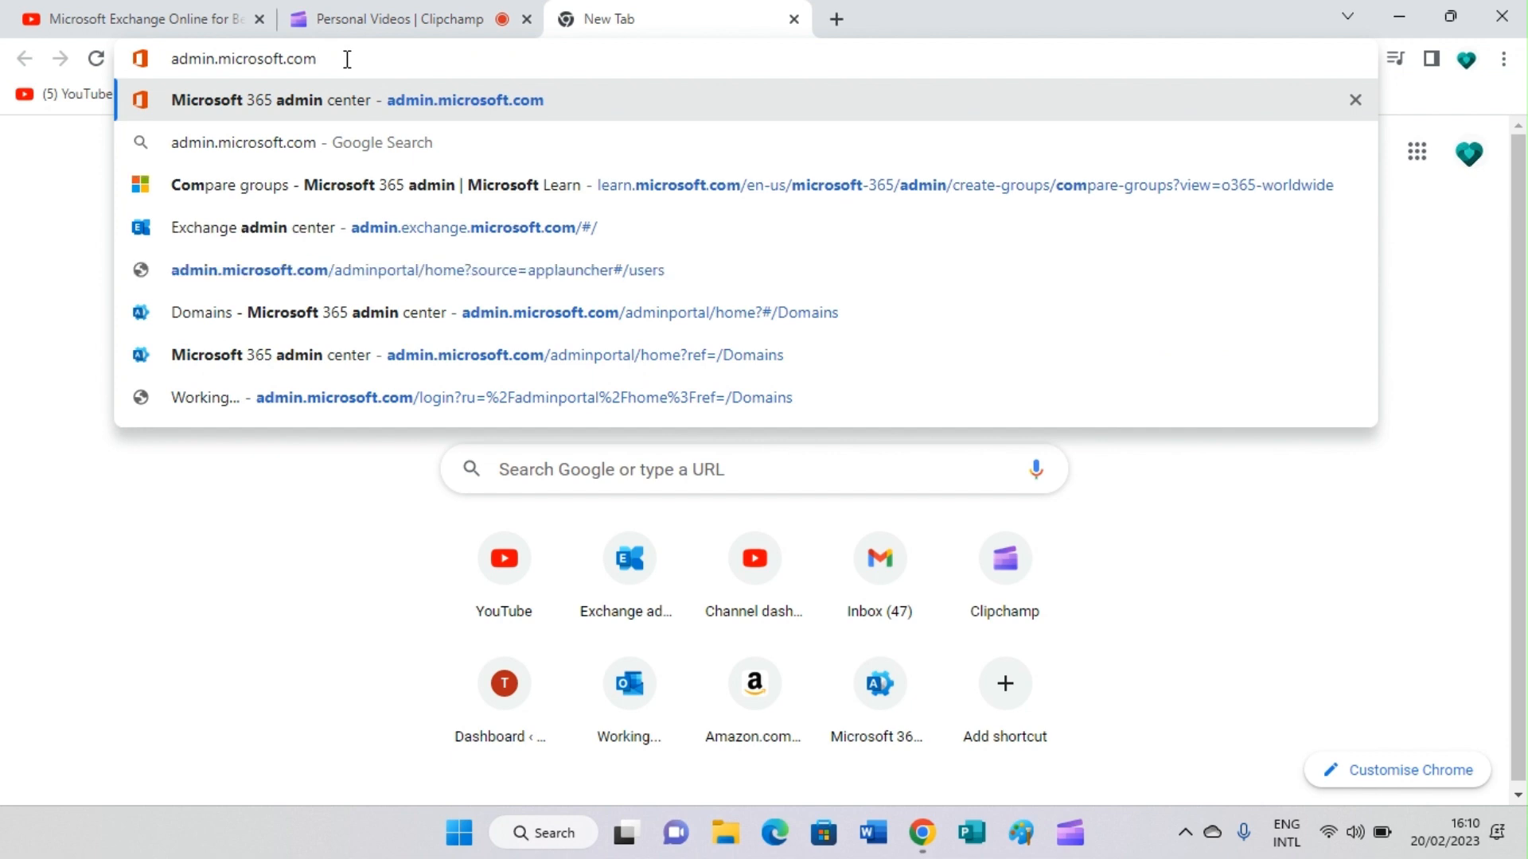
pyautogui.press('Return')
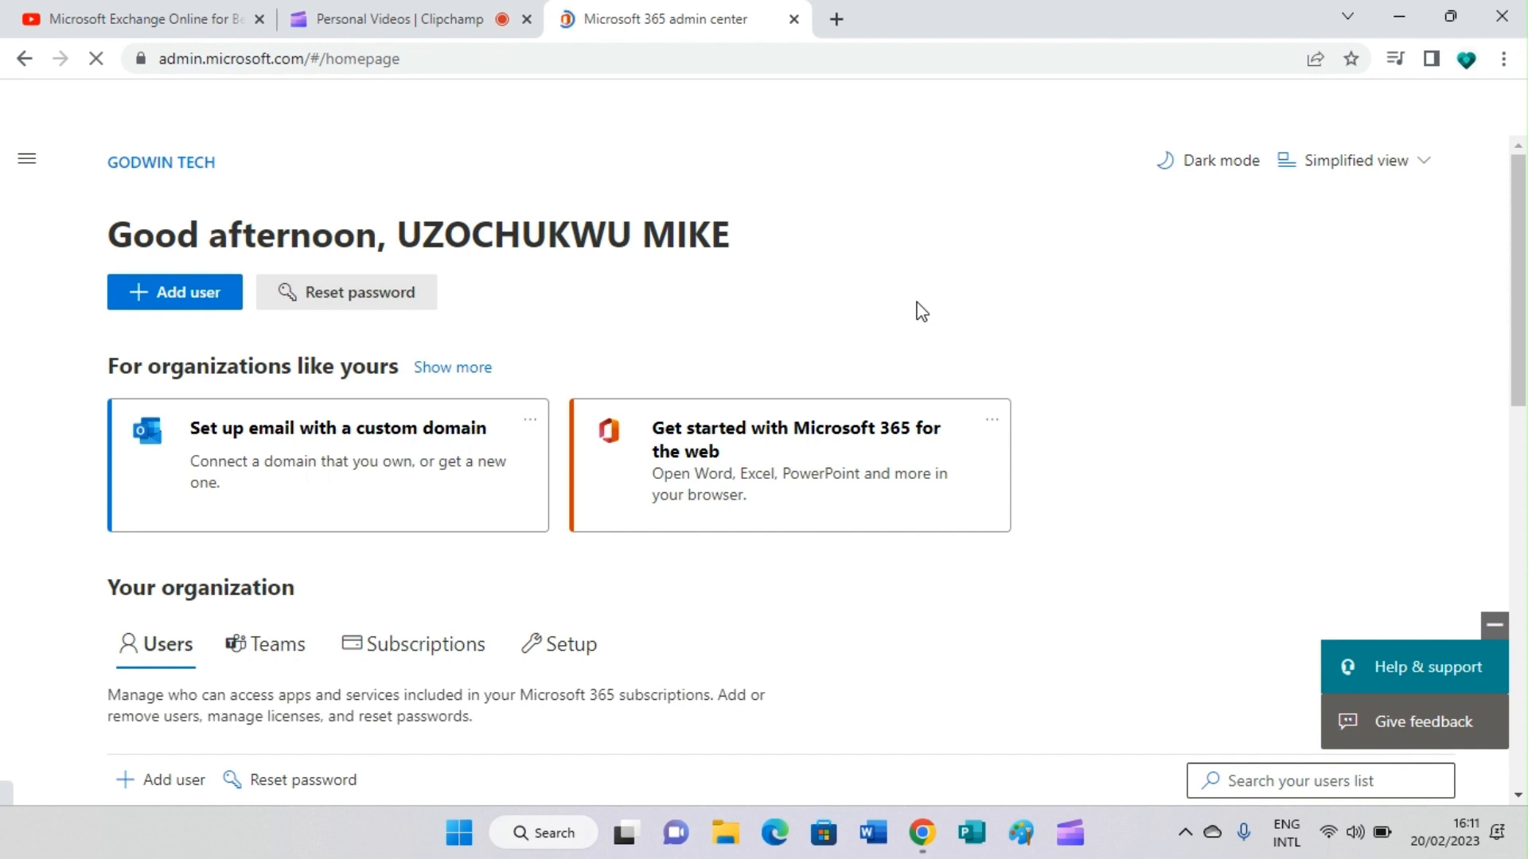
# Step: Start adding a user and enter the new user's first and last name in capitals
pyautogui.click(186, 300)
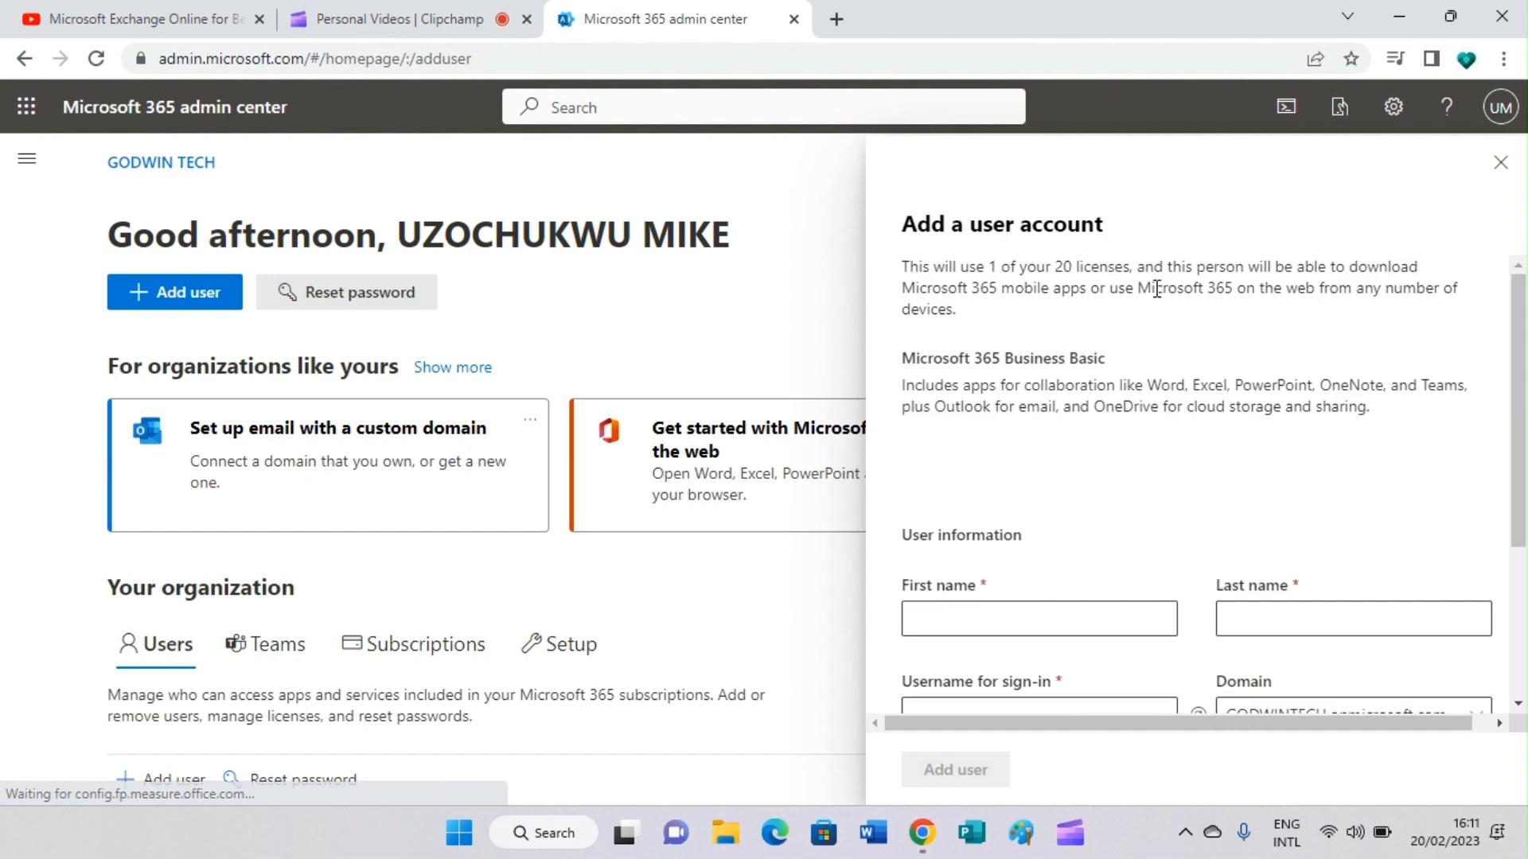
pyautogui.click(939, 620)
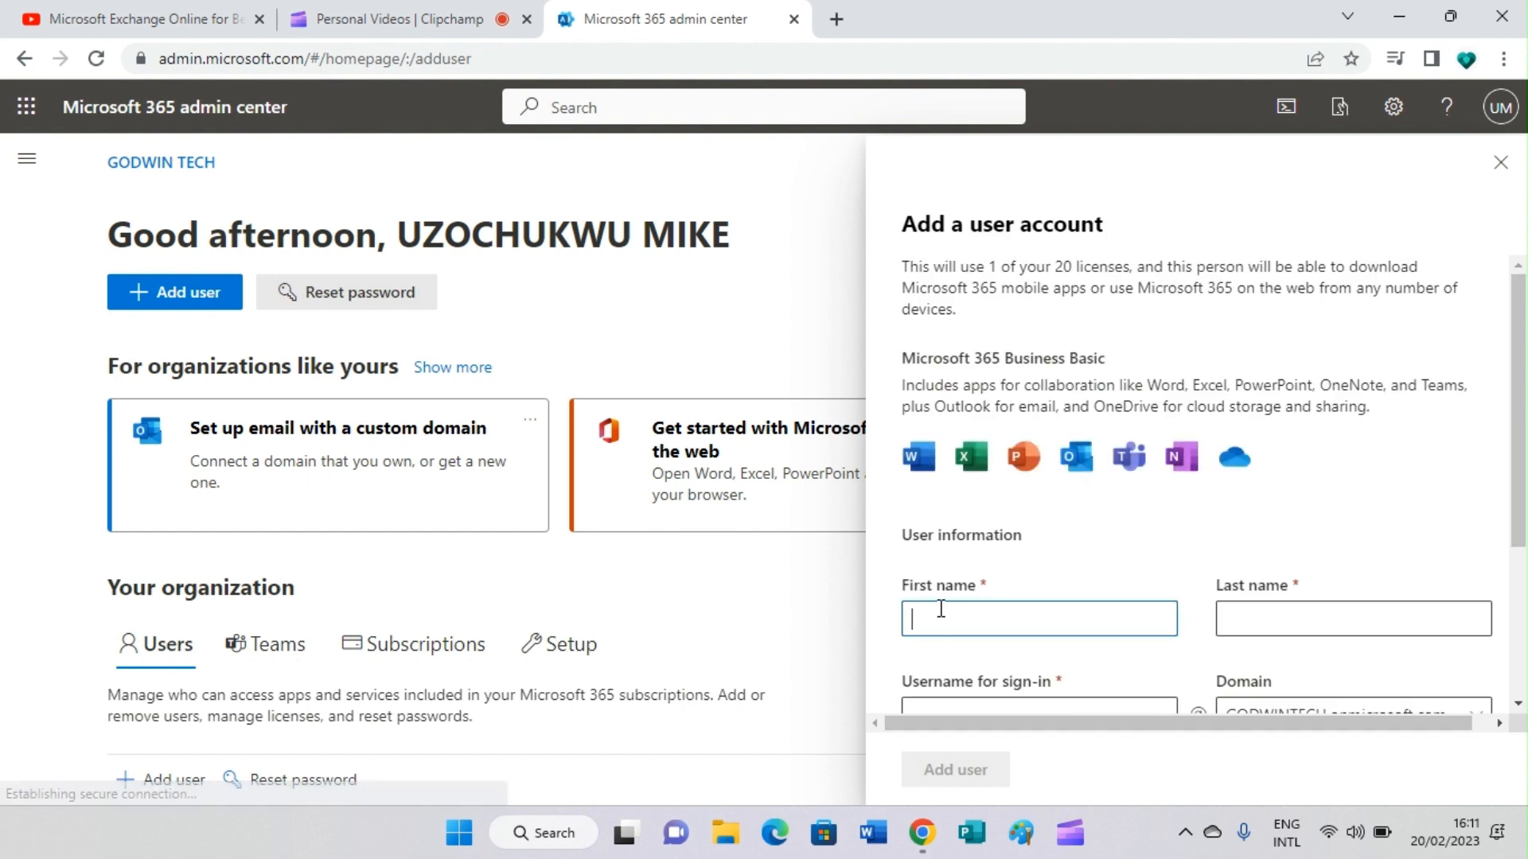
pyautogui.write('r')
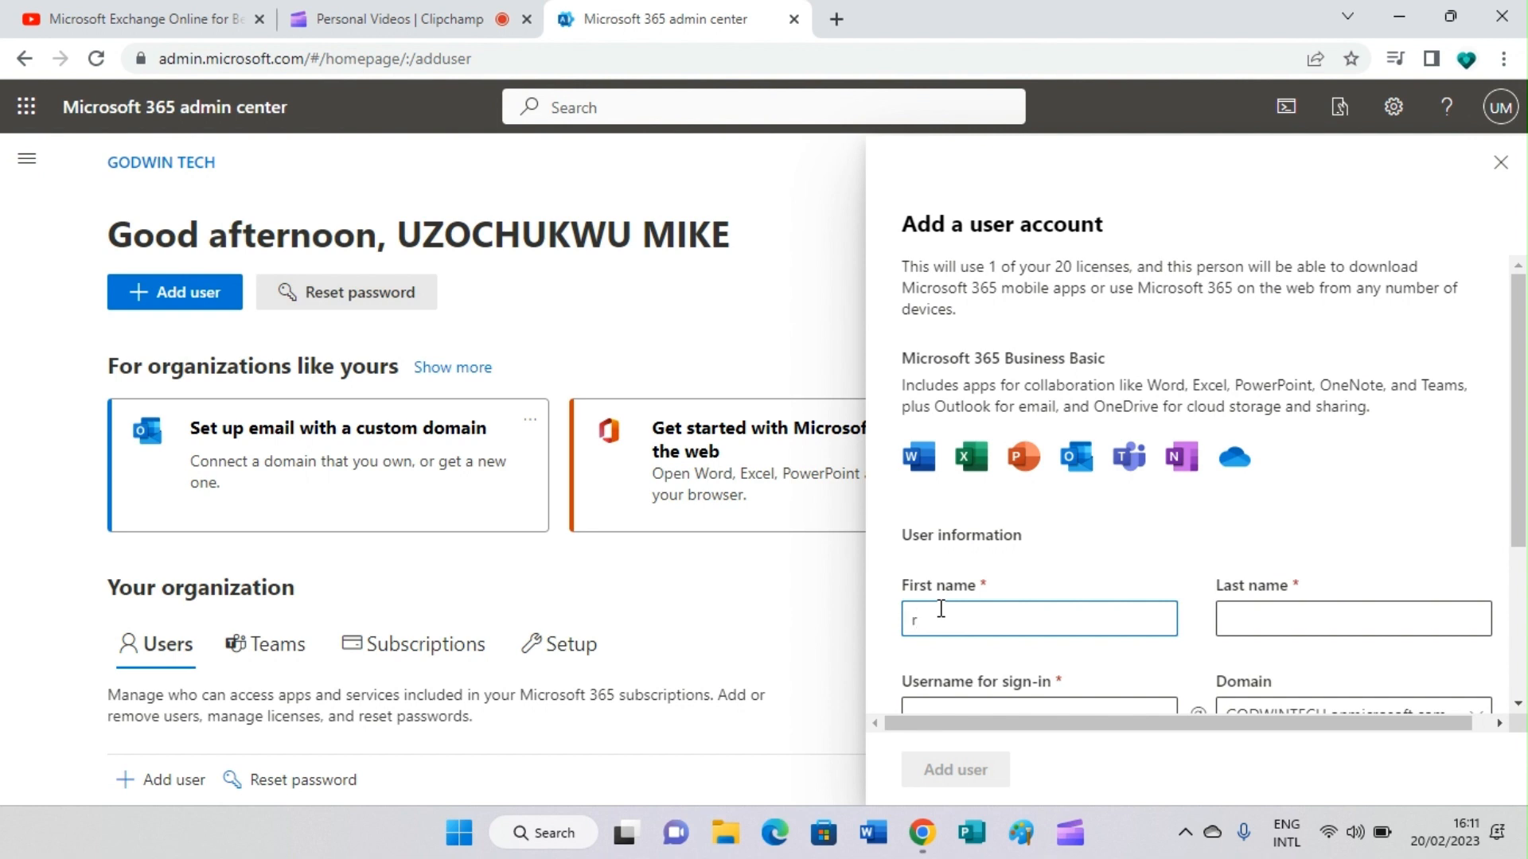
pyautogui.press('BackSpace')
pyautogui.click(1279, 629)
# Step: Enter the new user's sign-in username, correcting typos along the way
pyautogui.scroll(-3, 1281, 621)
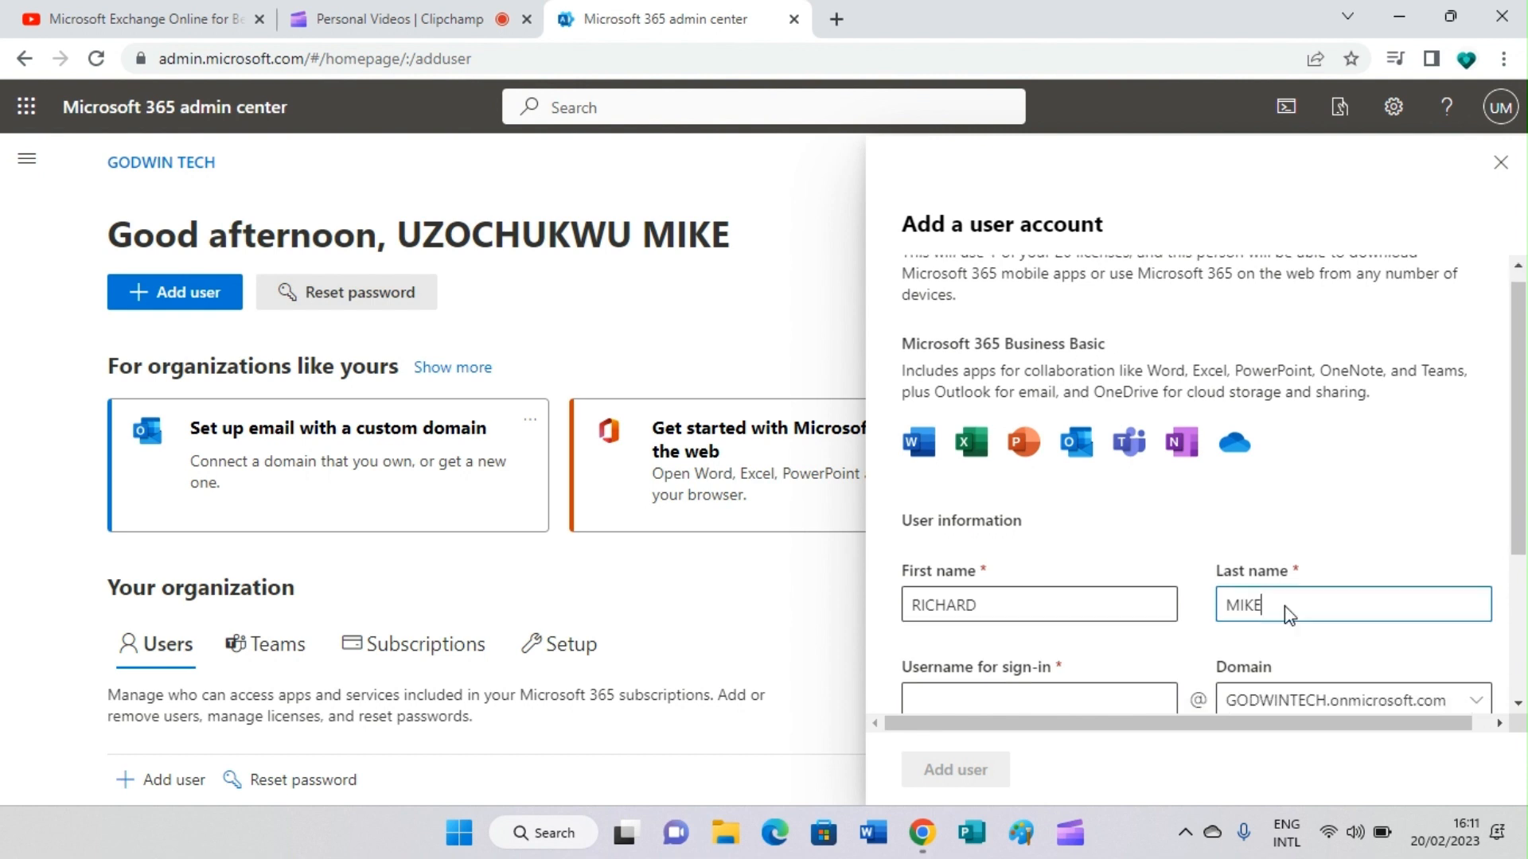
pyautogui.click(958, 462)
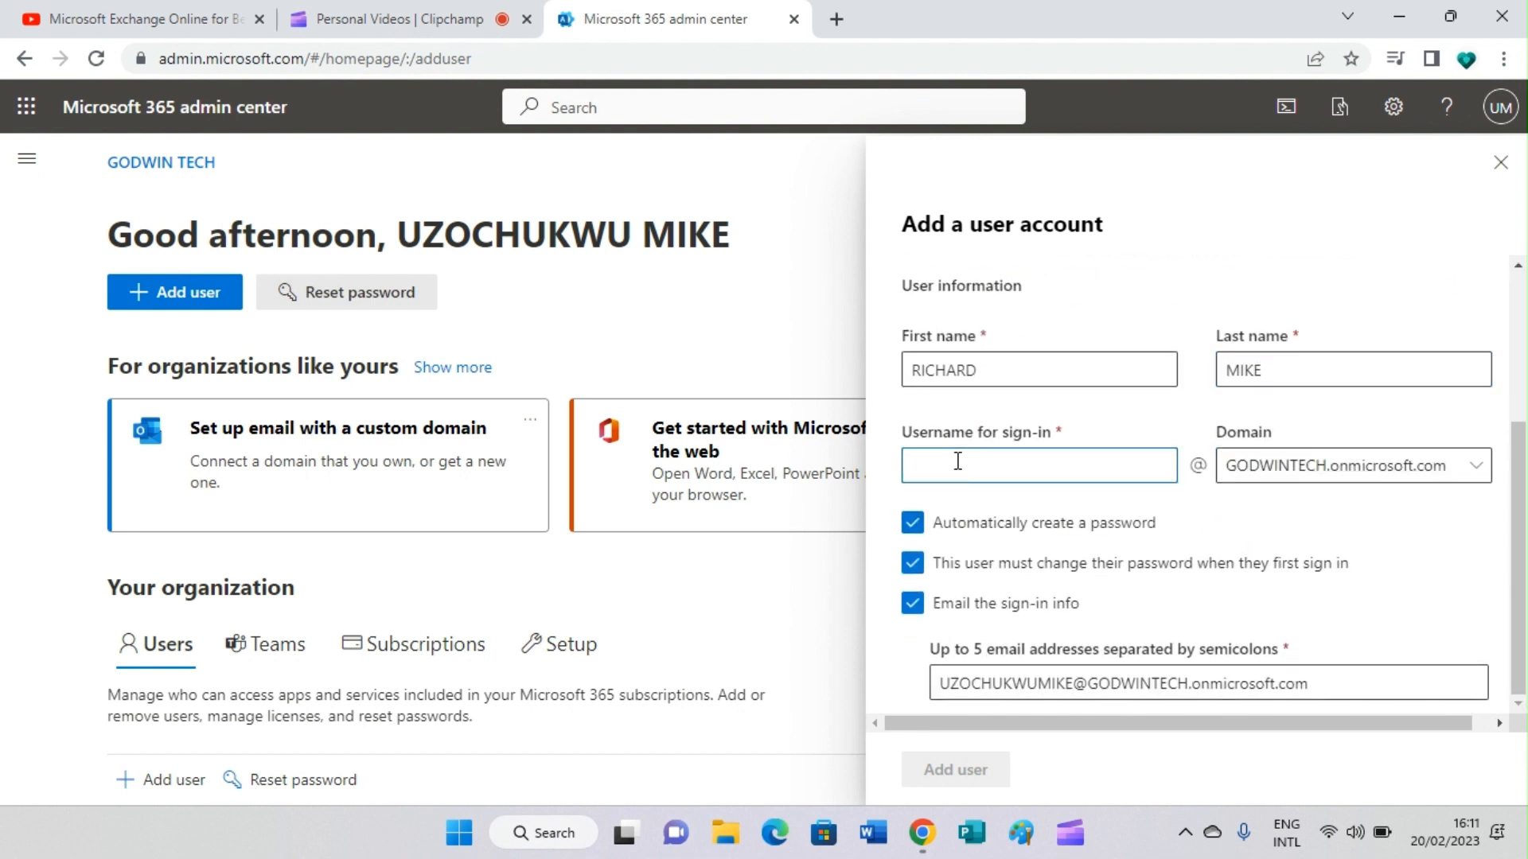
pyautogui.write('R')
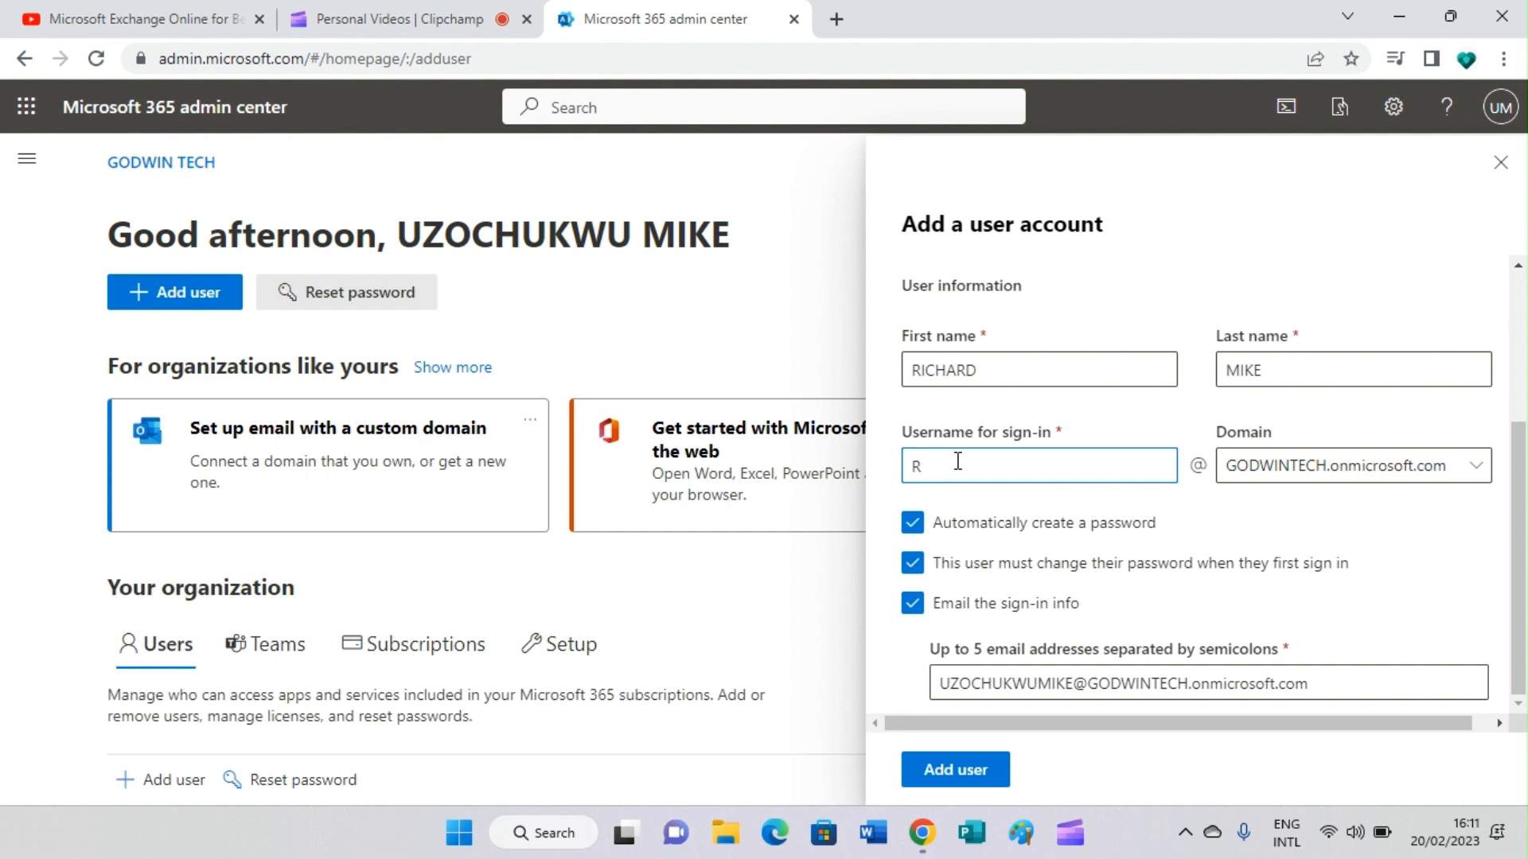
pyautogui.press('BackSpace')
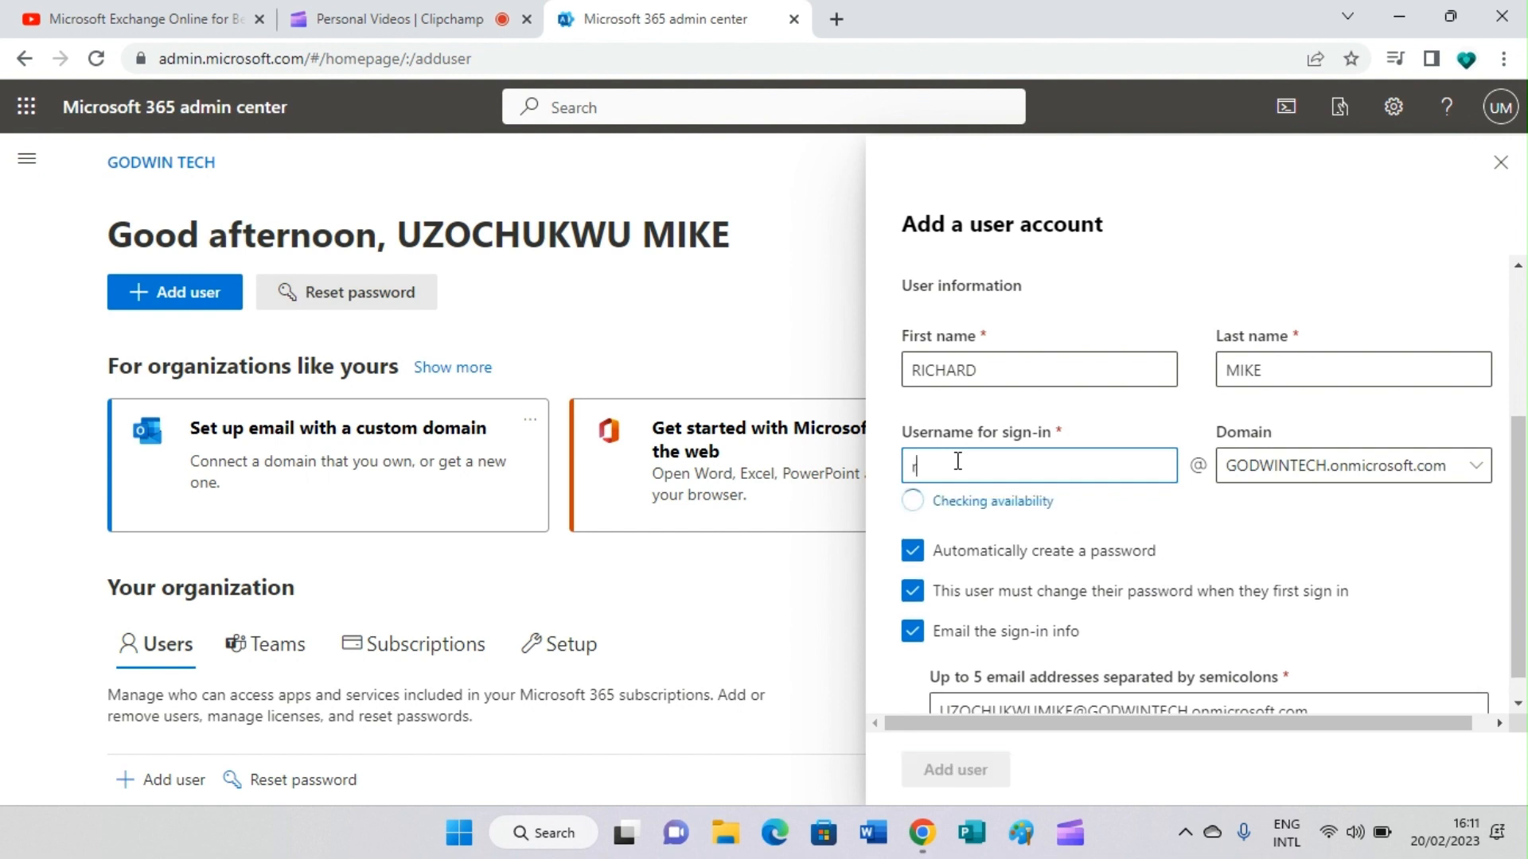
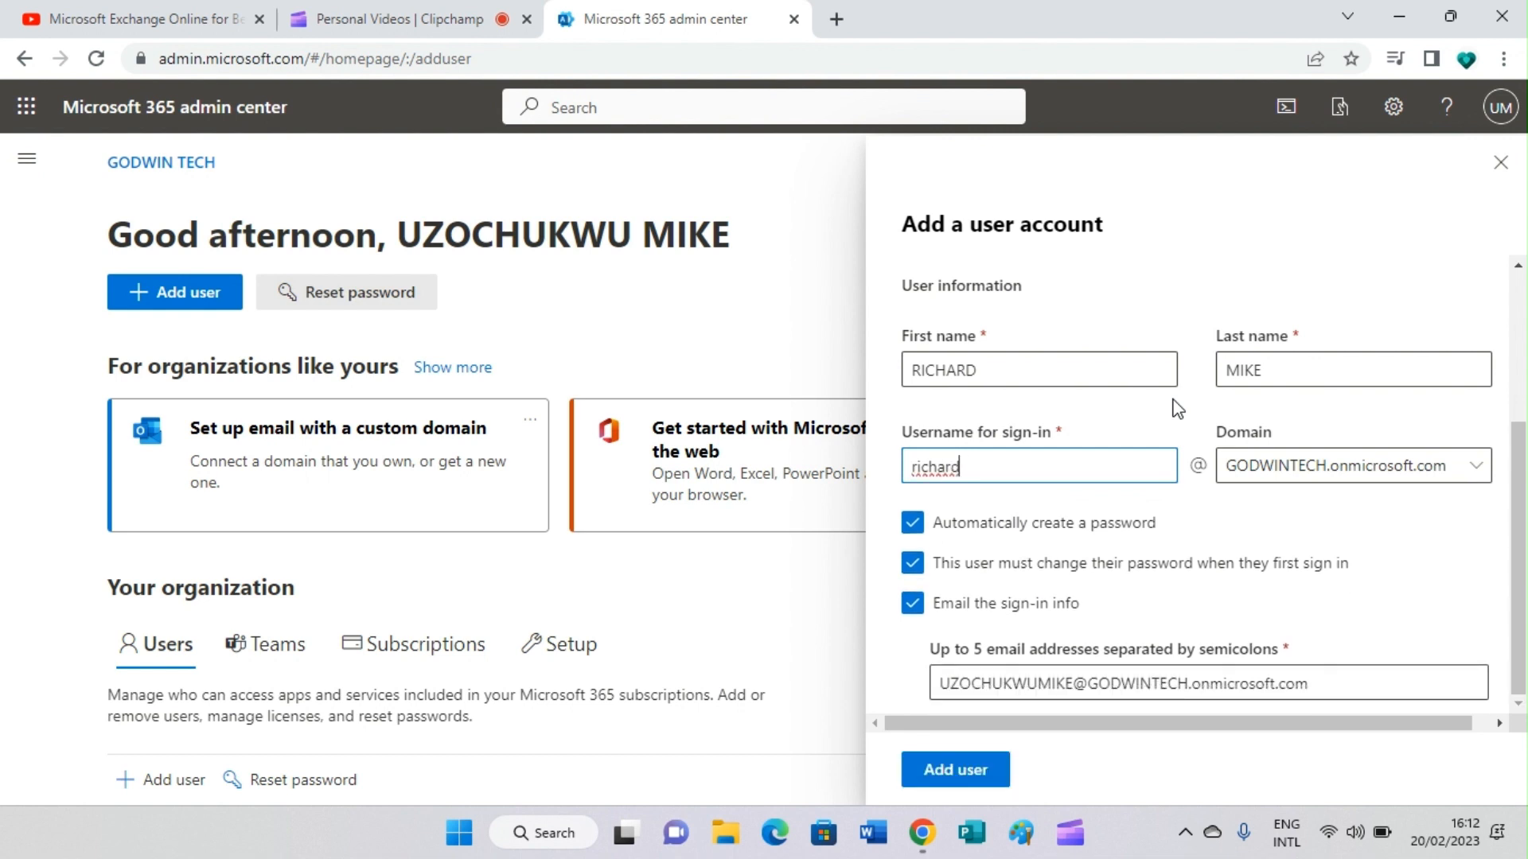
pyautogui.click(1402, 543)
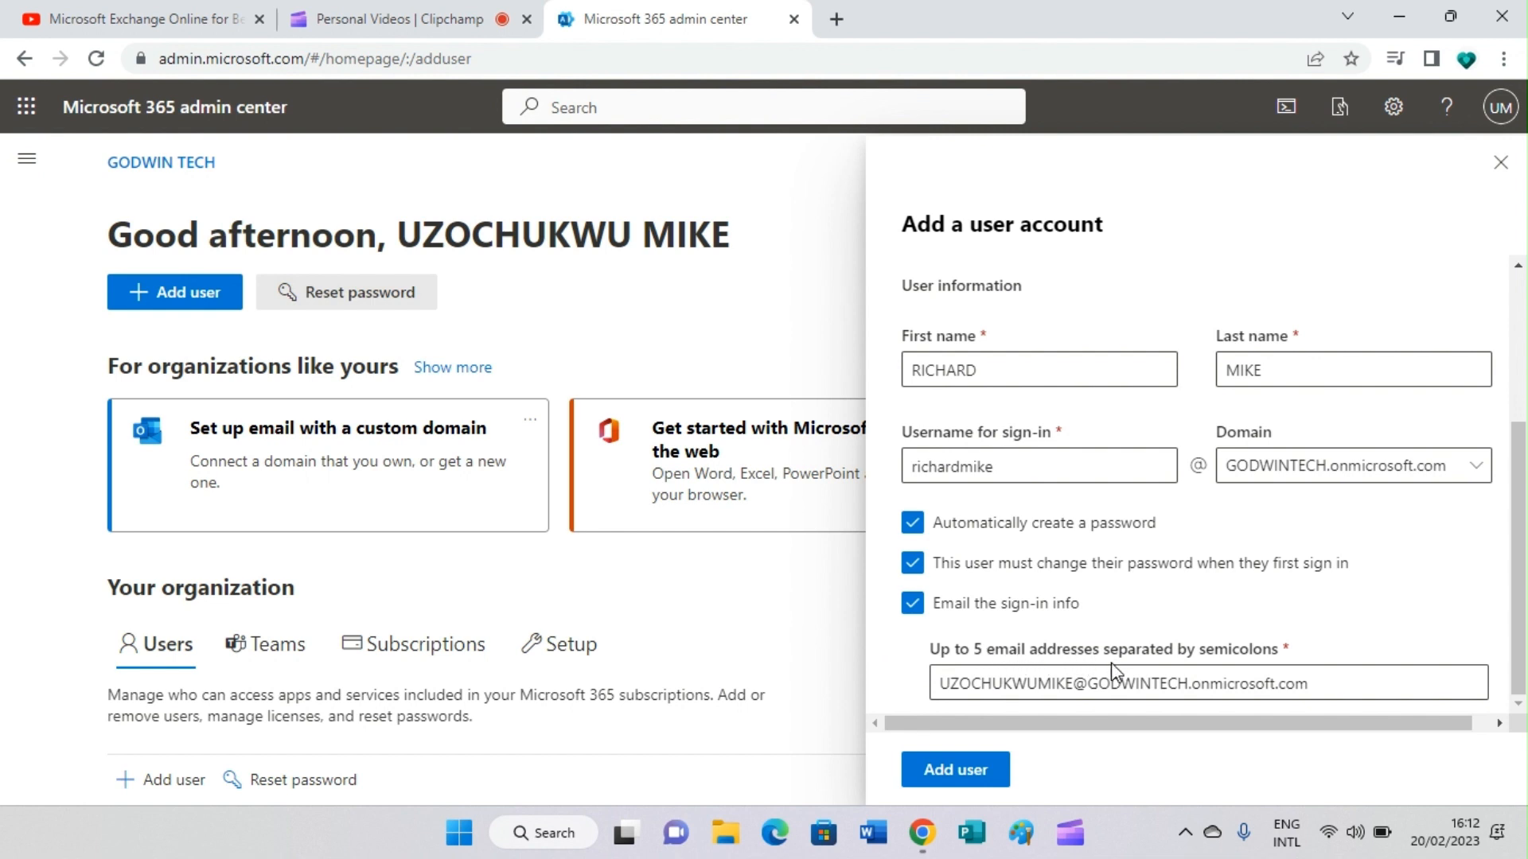
# Step: Add a semicolon and a partial second Gmail address to the sign-in info recipients
pyautogui.click(1326, 692)
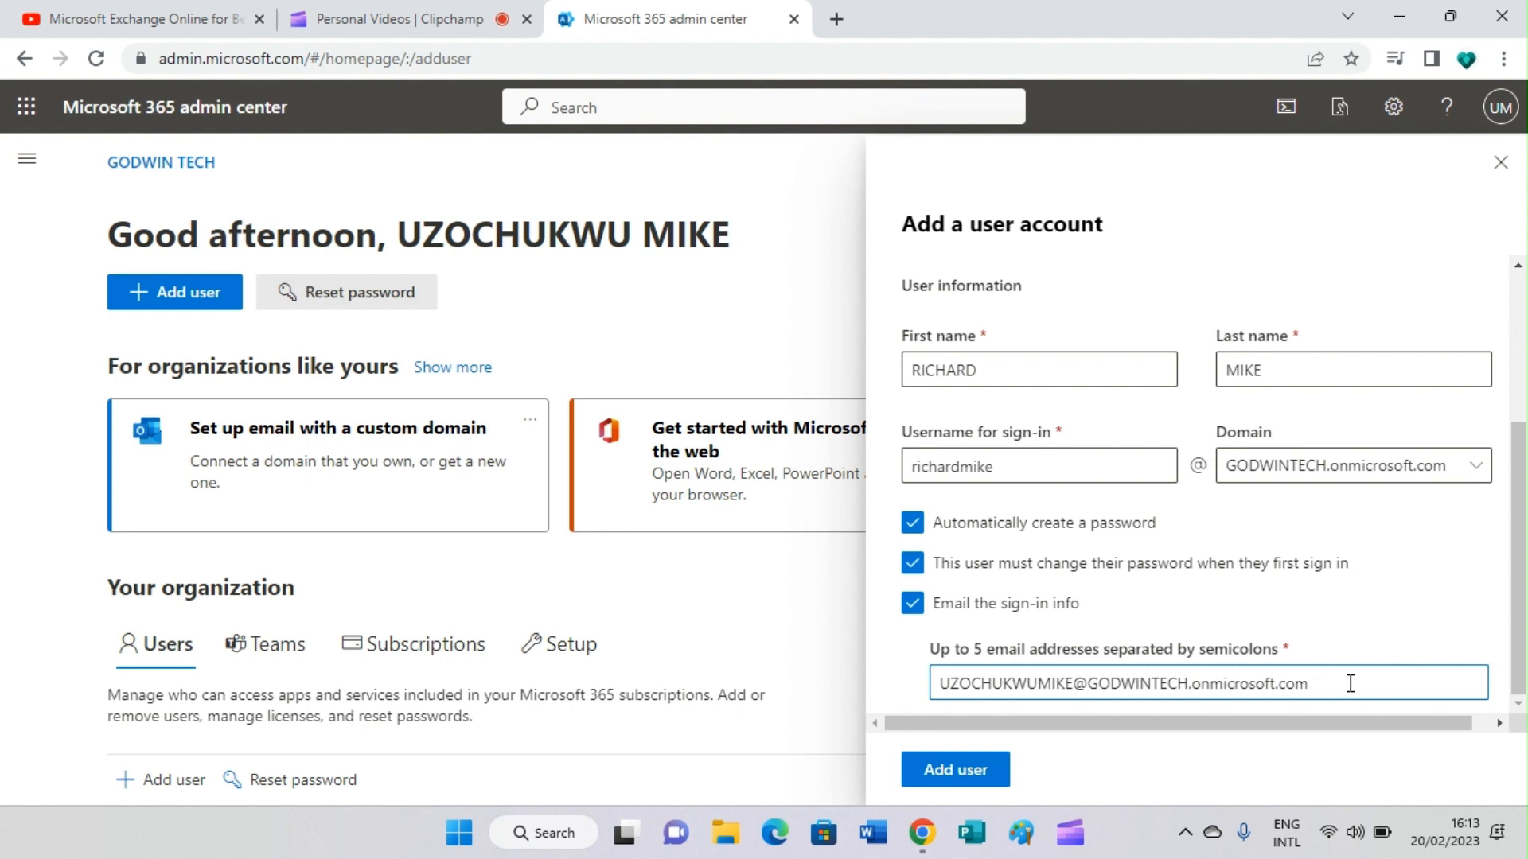
pyautogui.write(';')
pyautogui.press('BackSpace')
pyautogui.write(';')
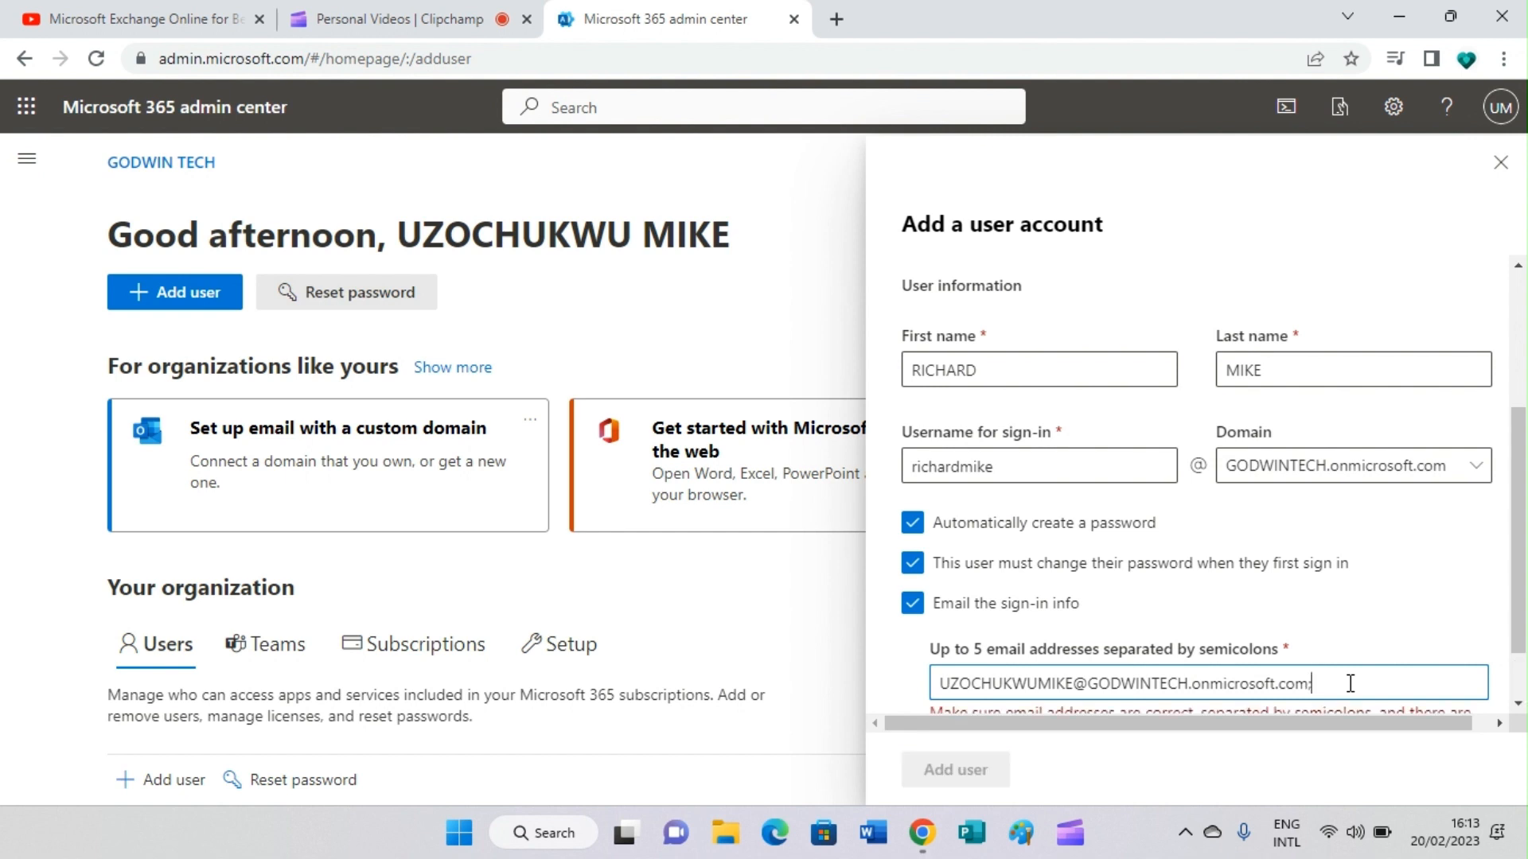
pyautogui.scroll(-1, 1439, 533)
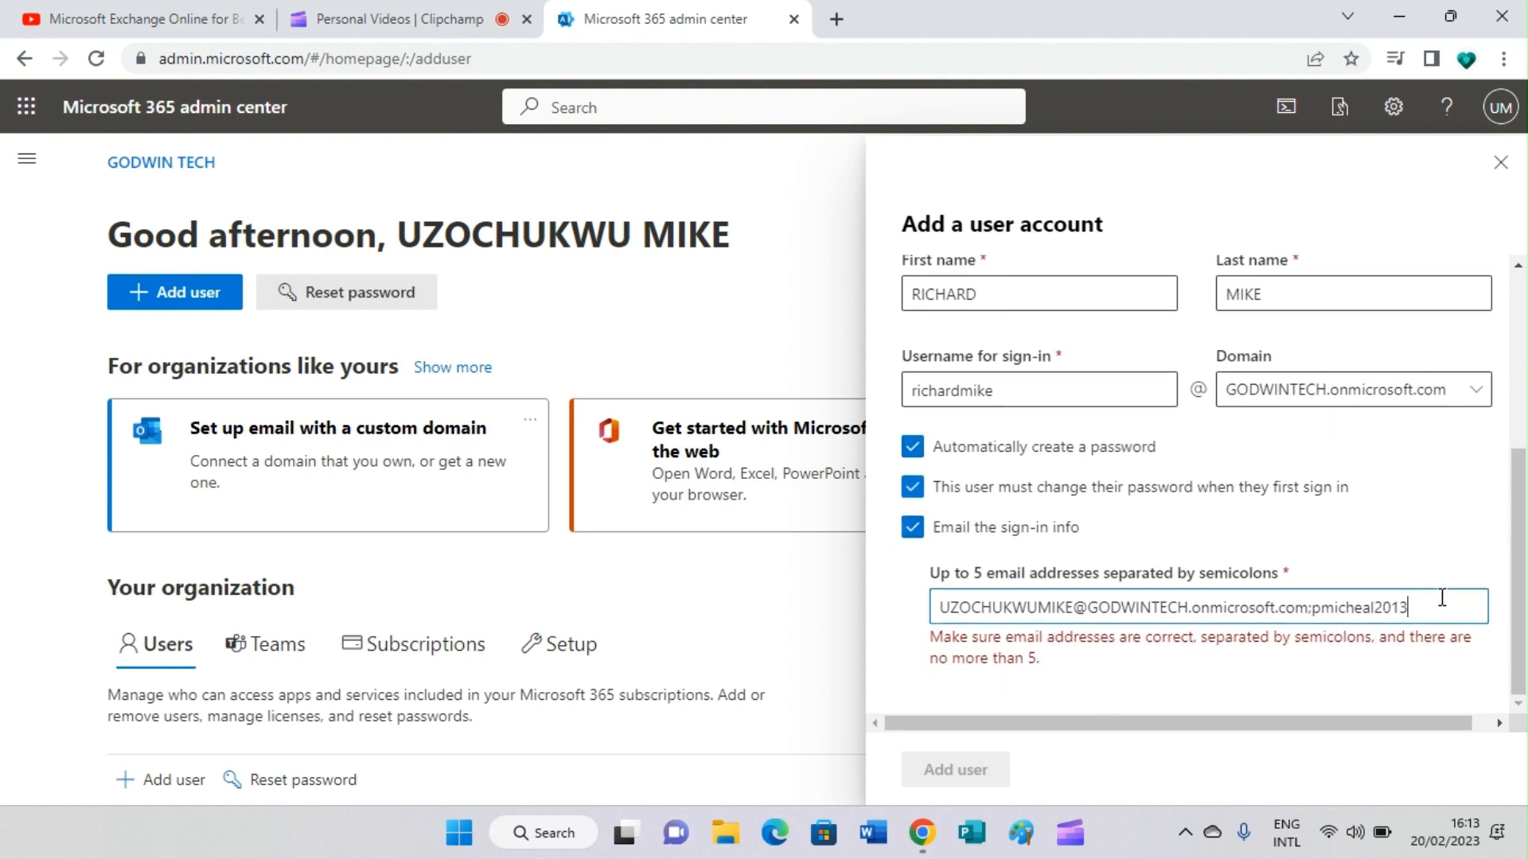
# Step: Append 33 to the end of the sign-in username
pyautogui.click(1081, 384)
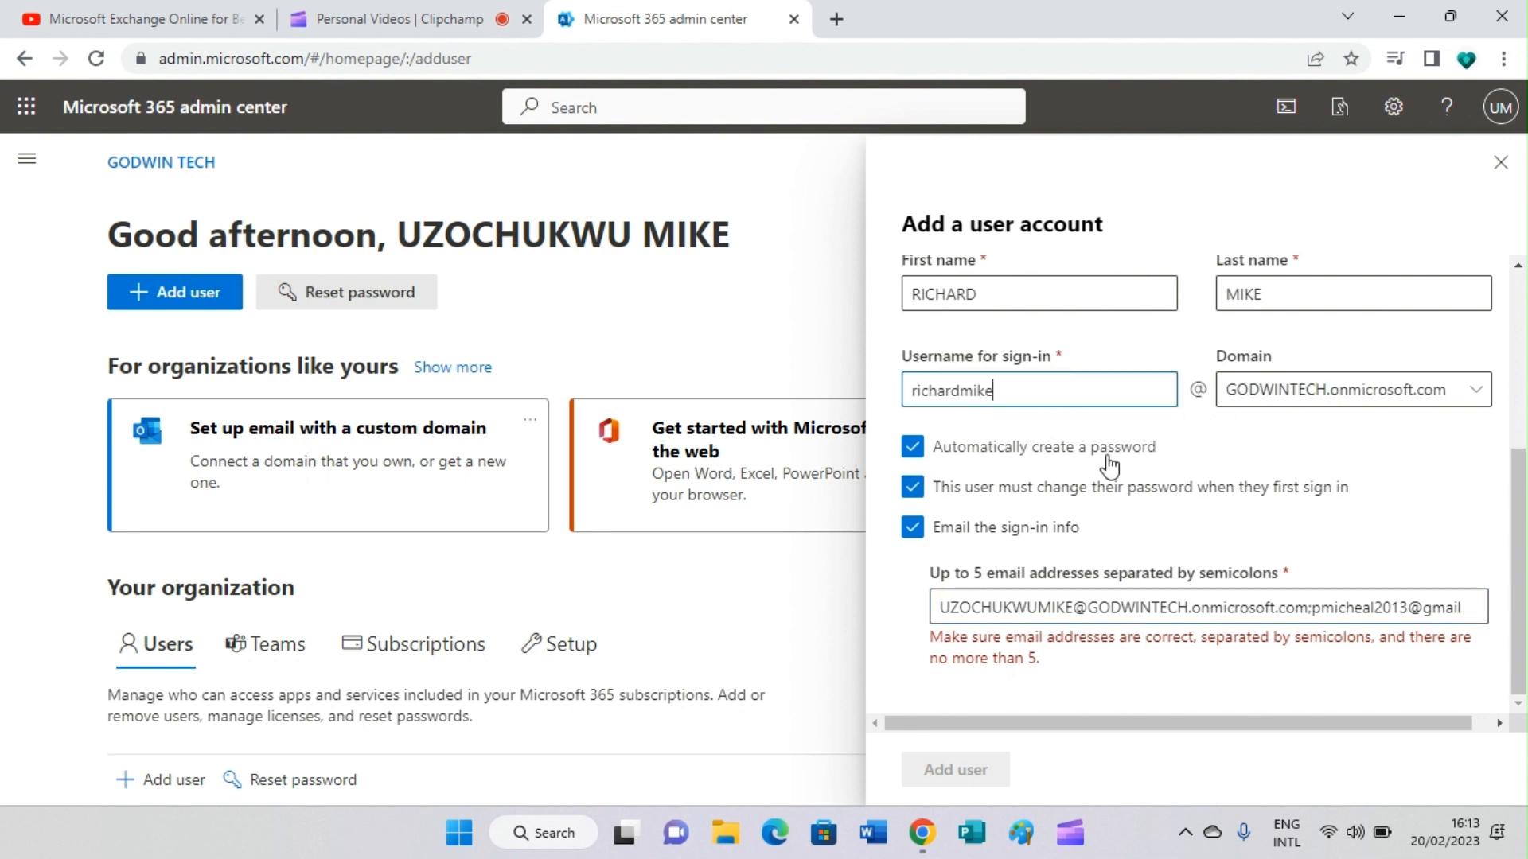
pyautogui.scroll(4, 1496, 499)
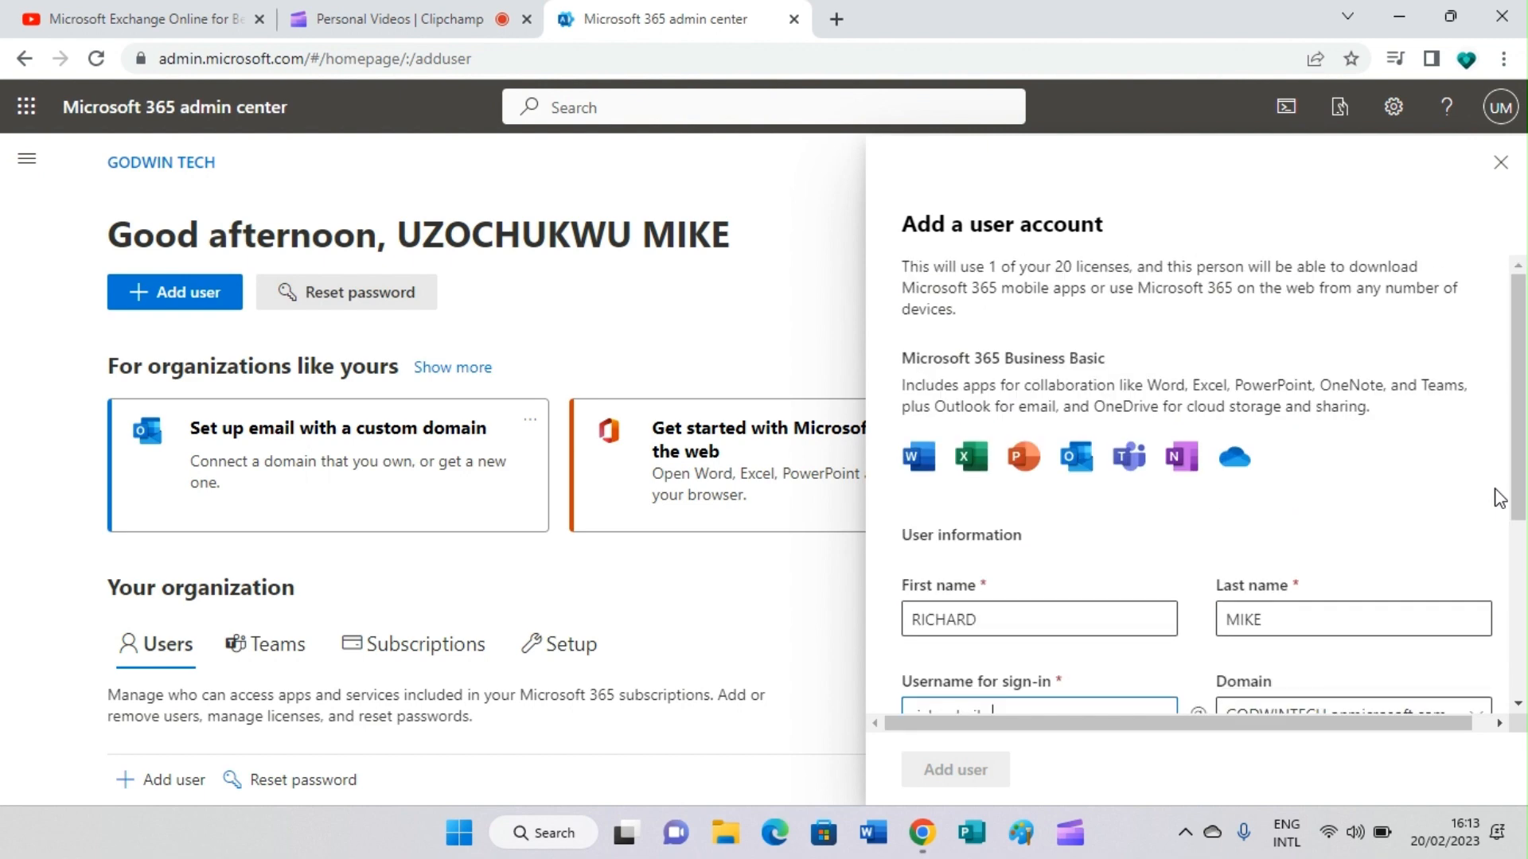
pyautogui.scroll(-4, 1499, 498)
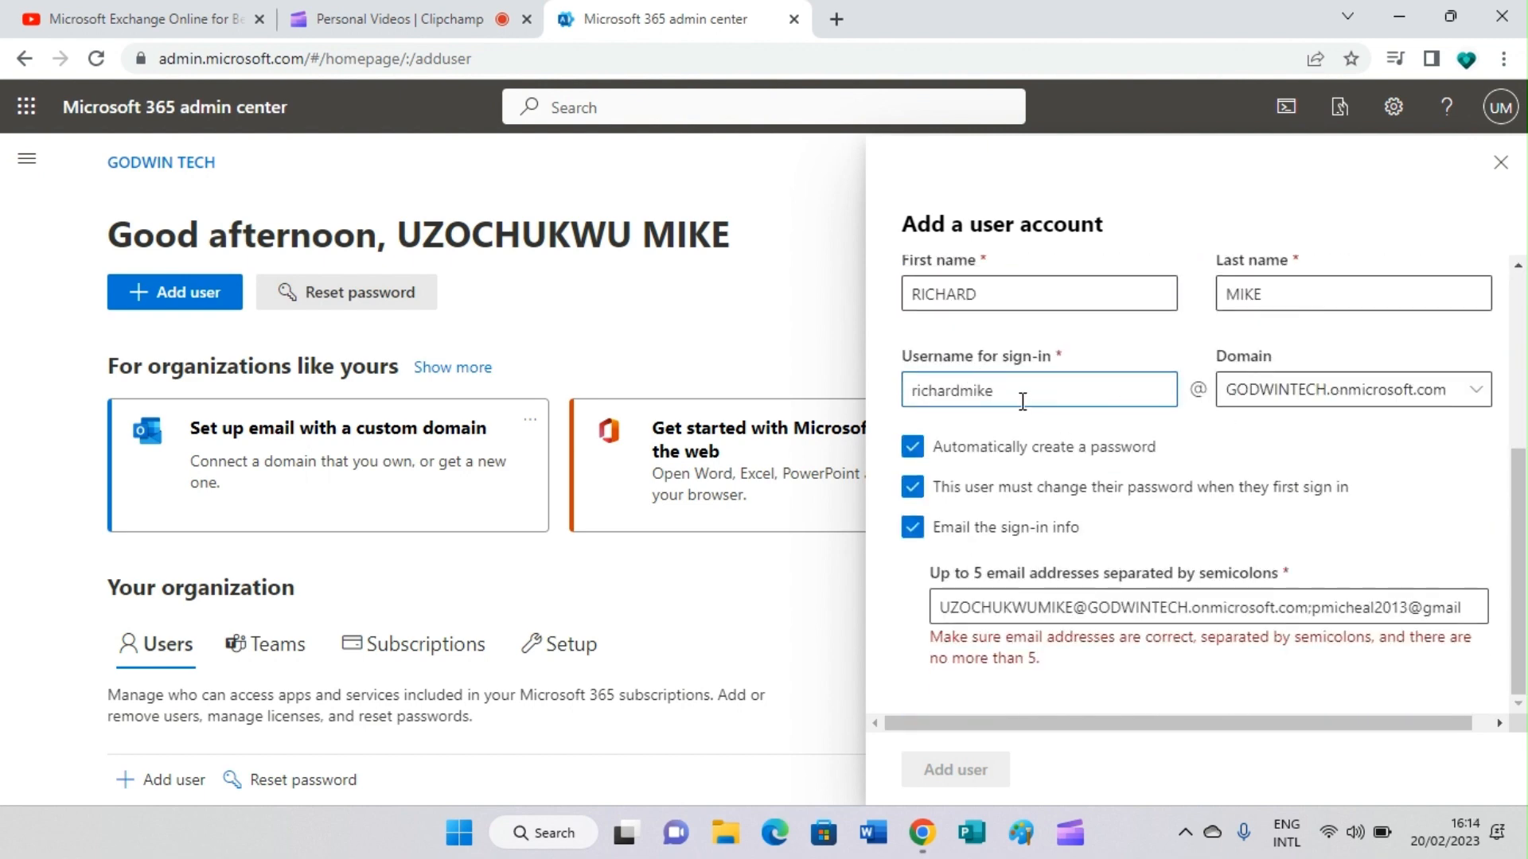
# Step: Finish the second recipient address with .com and create the user account
pyautogui.click(1408, 609)
pyautogui.press('Right')
pyautogui.press('Right')
pyautogui.press('Right')
pyautogui.press('Right')
pyautogui.press('Right')
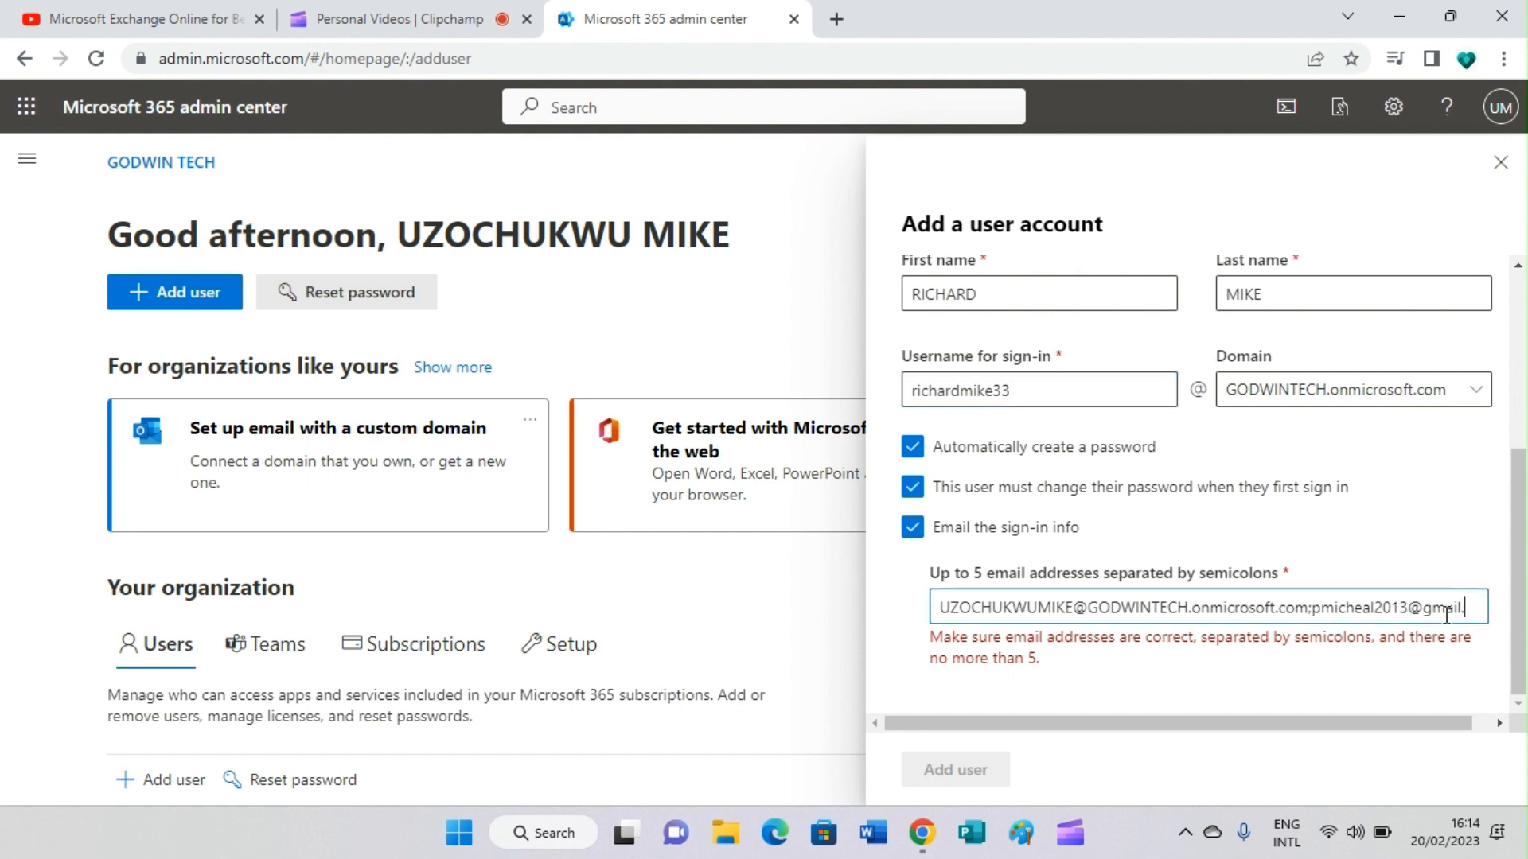
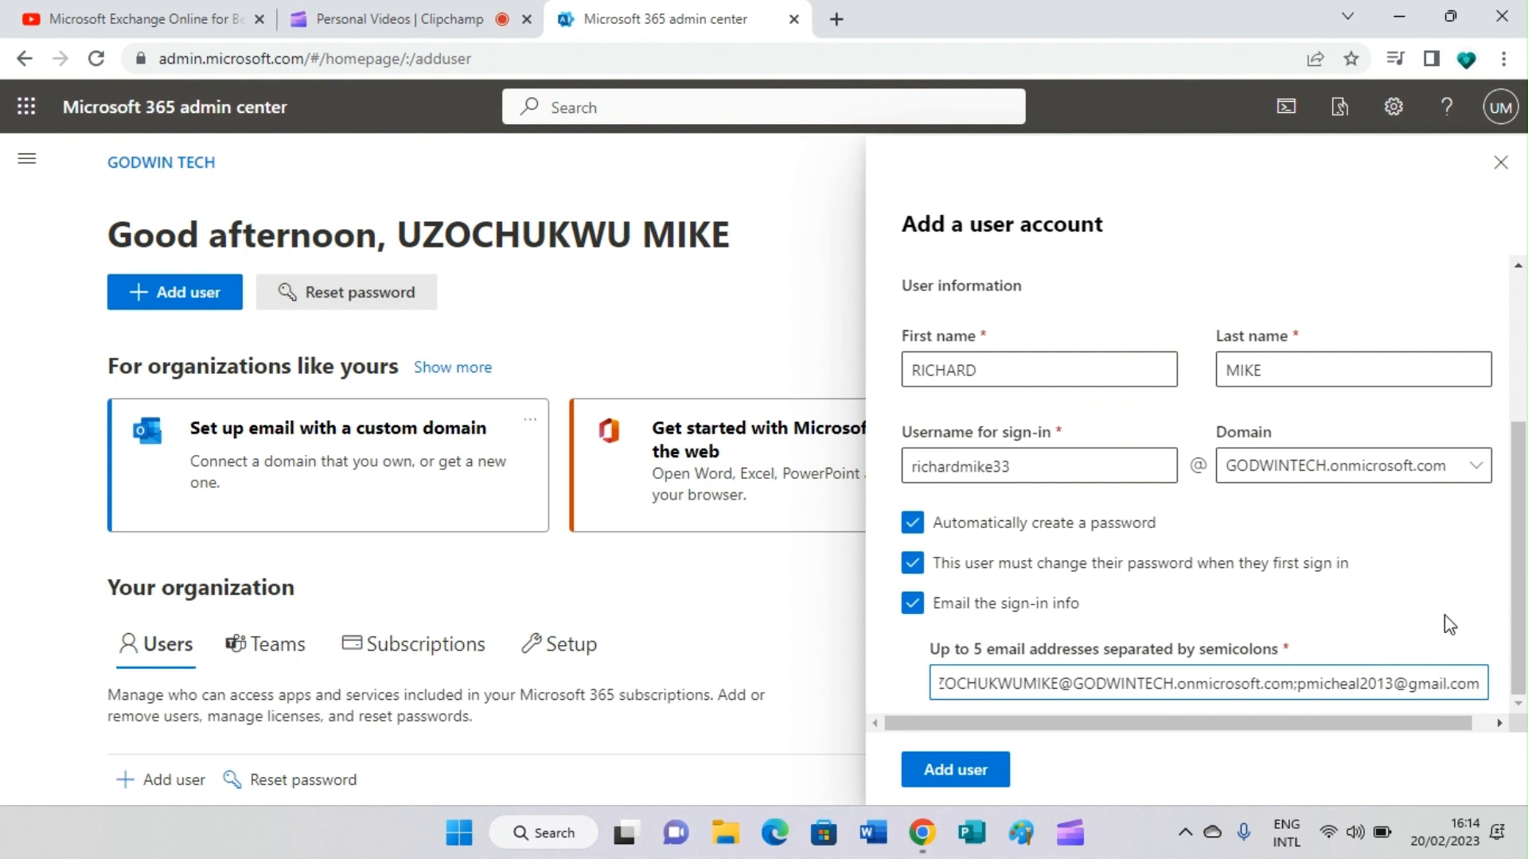
pyautogui.click(987, 776)
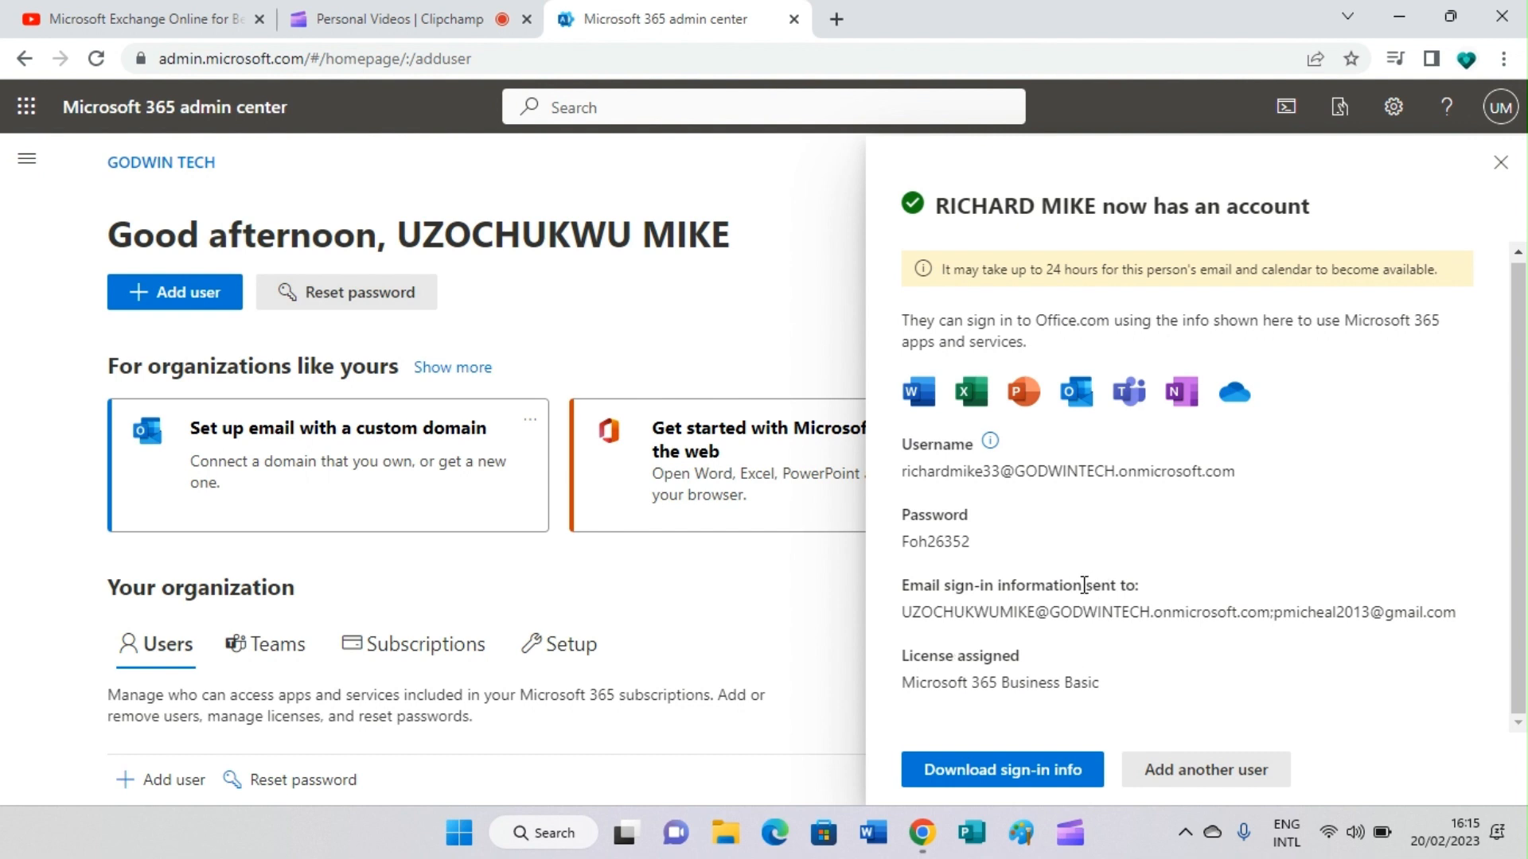
# Step: Download the new user's sign-in info as a CSV file
pyautogui.click(979, 775)
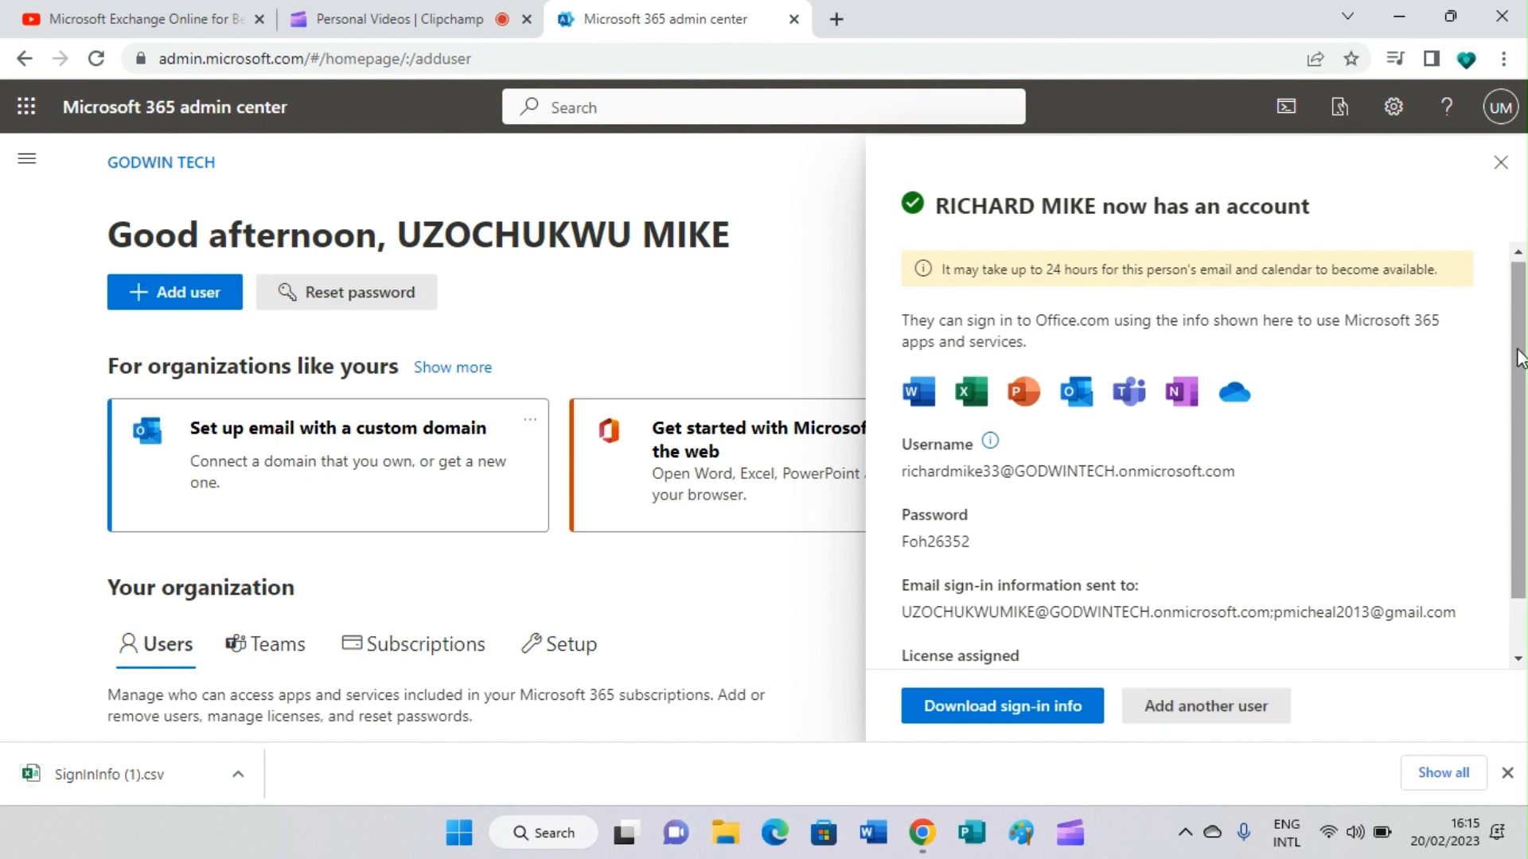
# Step: Close the confirmation panel and find the new Business Basic user in the home page Users list
pyautogui.click(1501, 163)
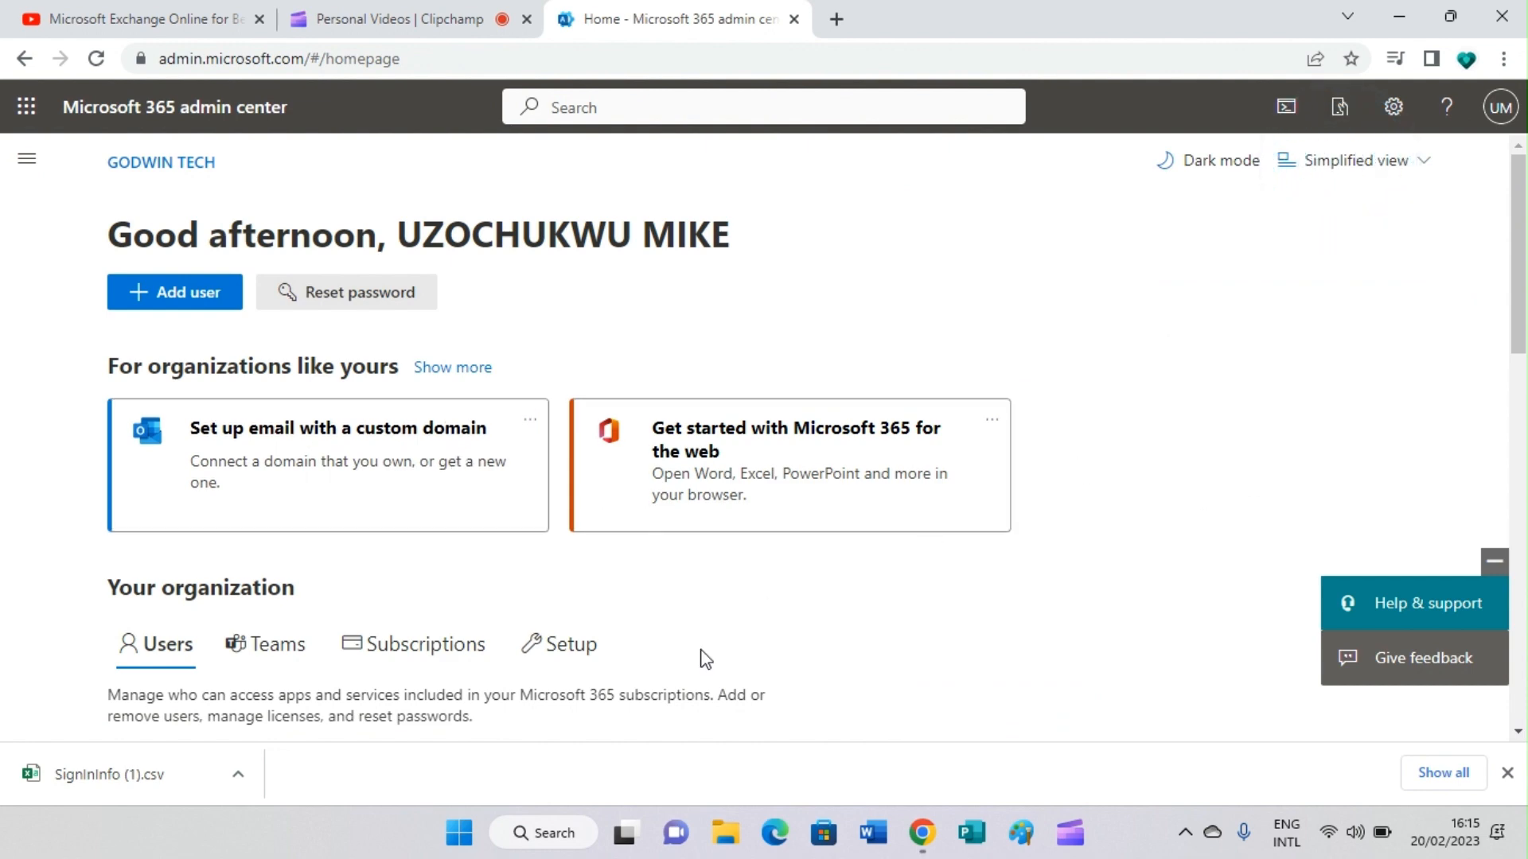
pyautogui.scroll(-4, 504, 607)
pyautogui.scroll(-3, 508, 594)
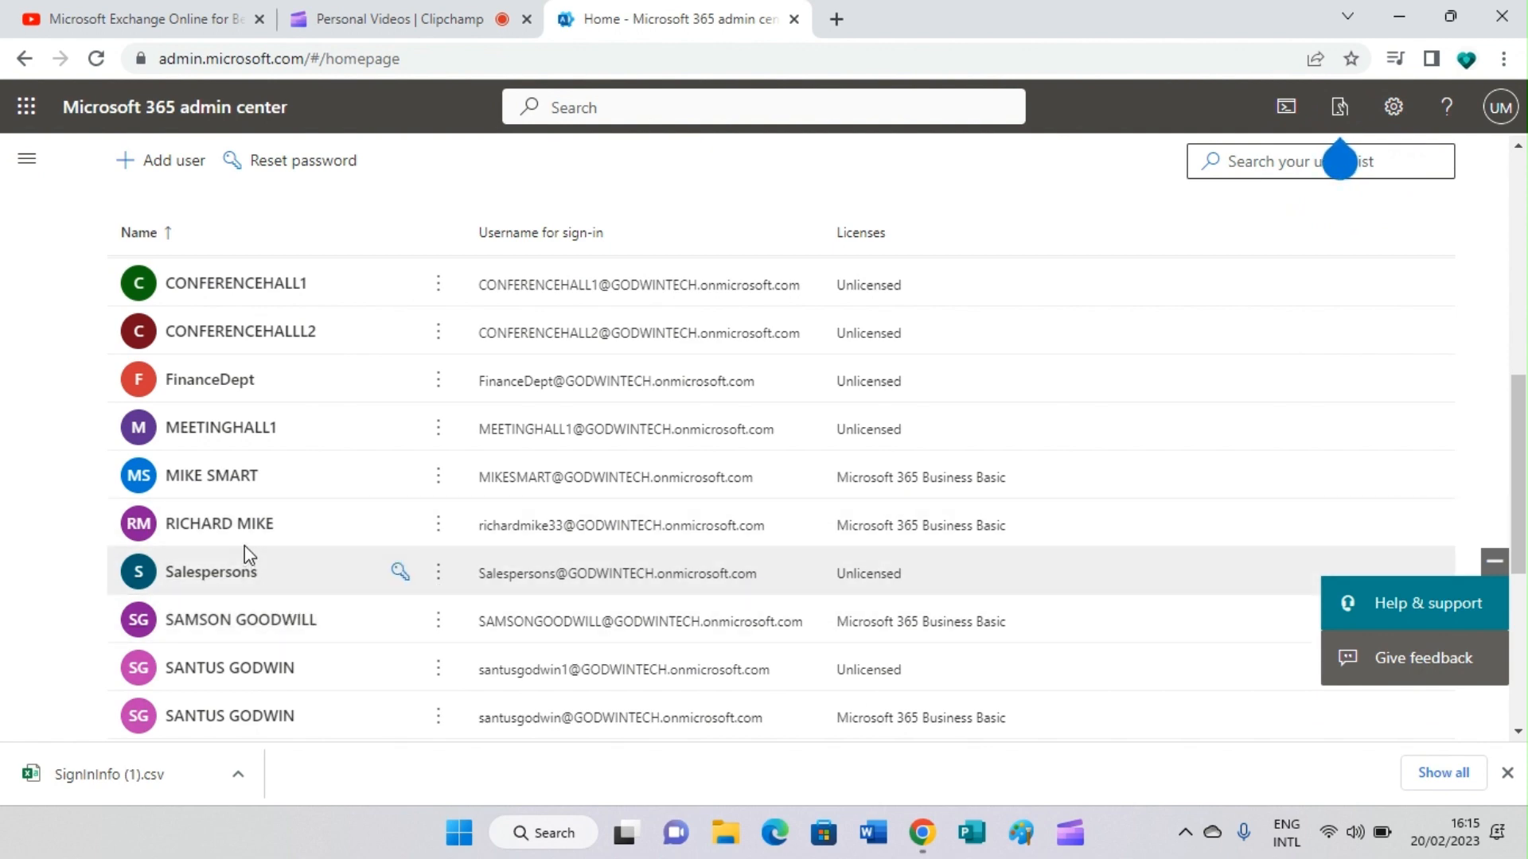
pyautogui.scroll(5, 325, 409)
pyautogui.scroll(-2, 239, 549)
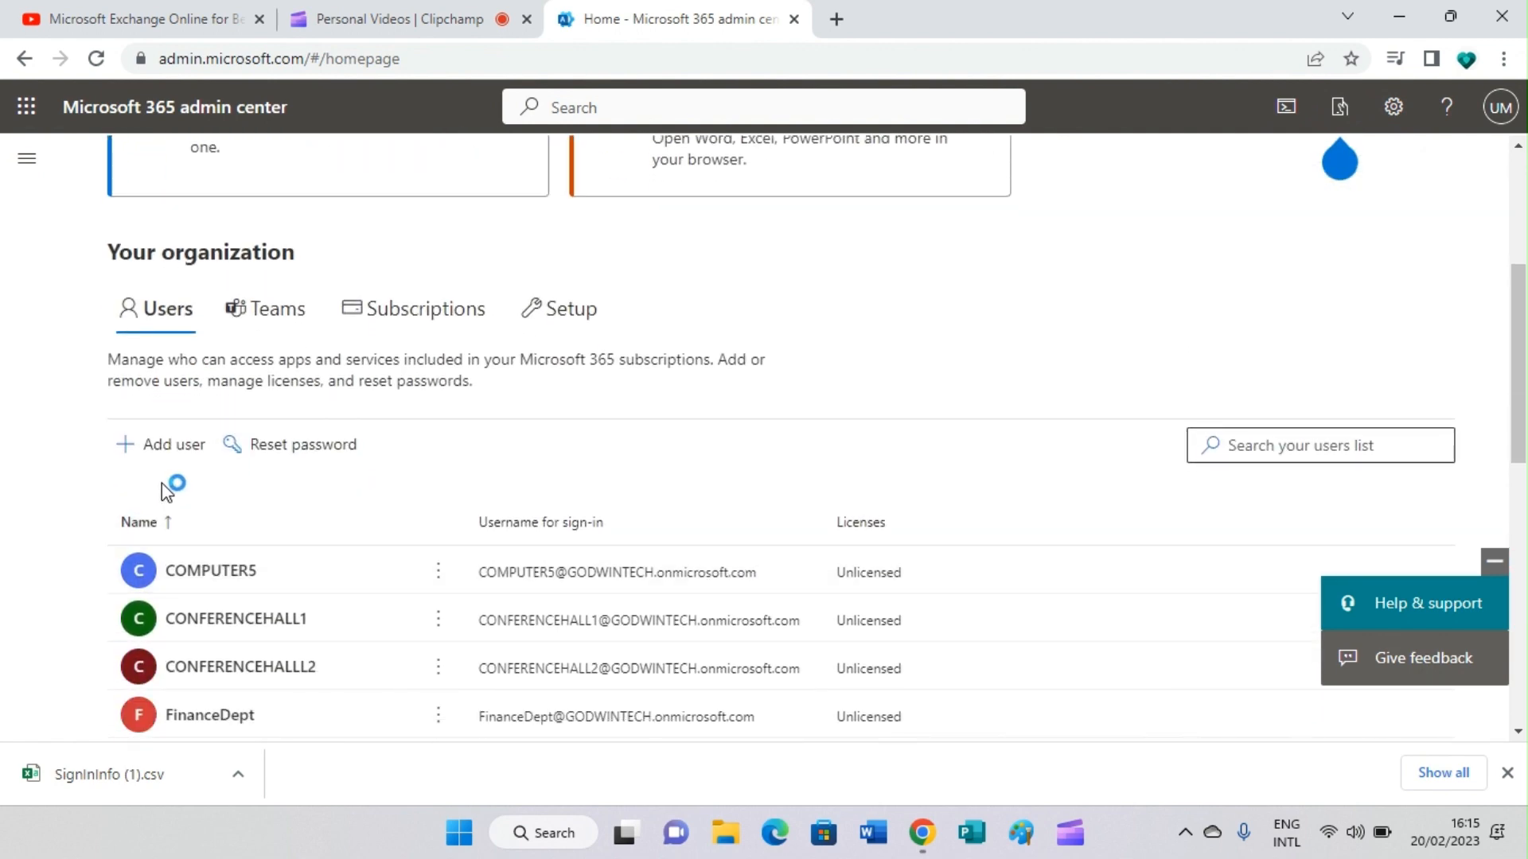
pyautogui.scroll(4, 160, 484)
pyautogui.scroll(-3, 175, 653)
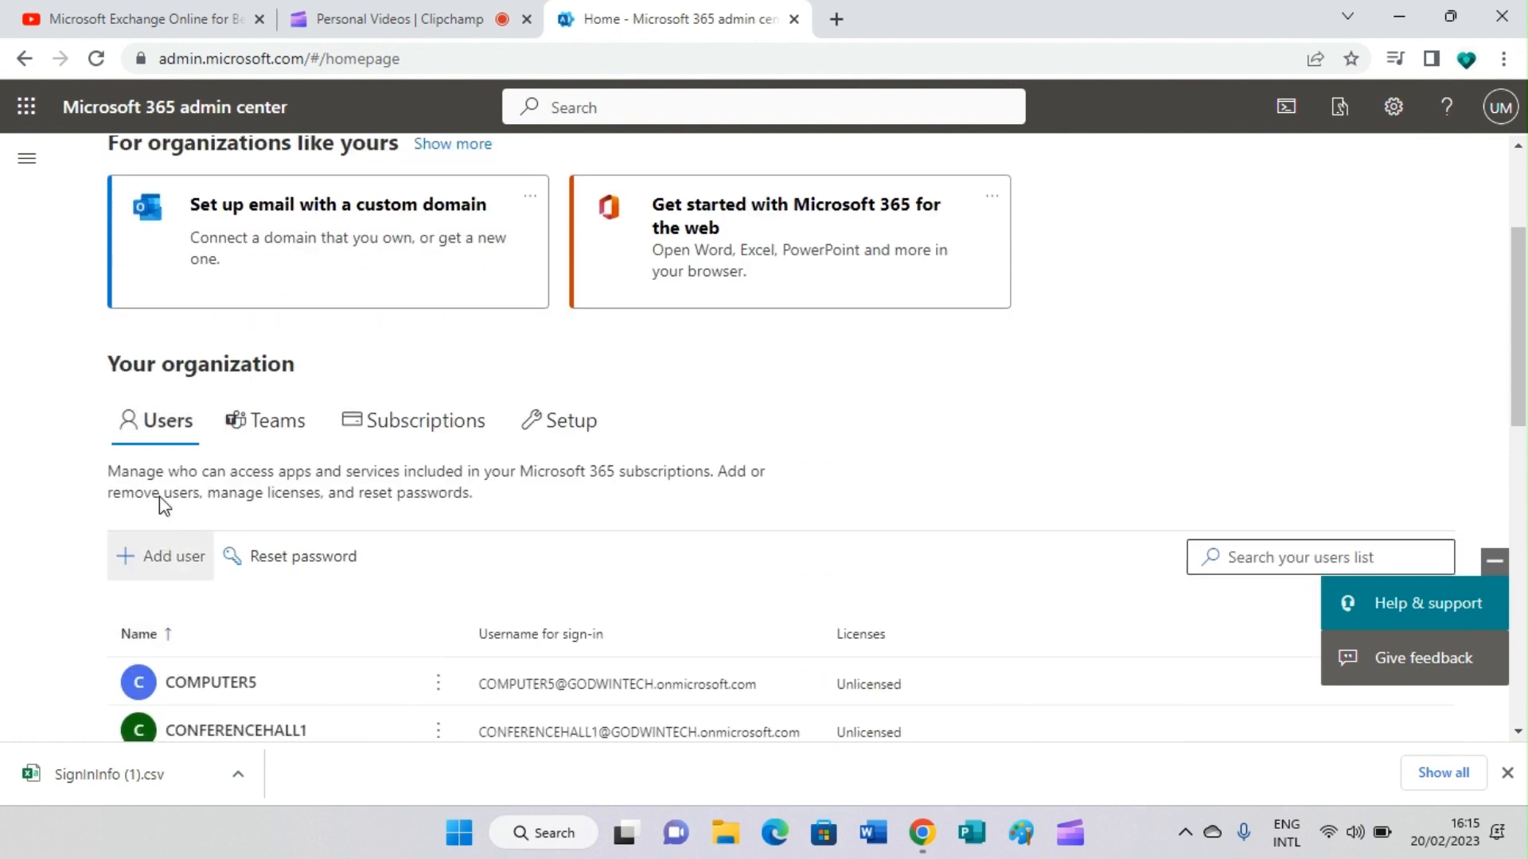
pyautogui.scroll(-5, 162, 436)
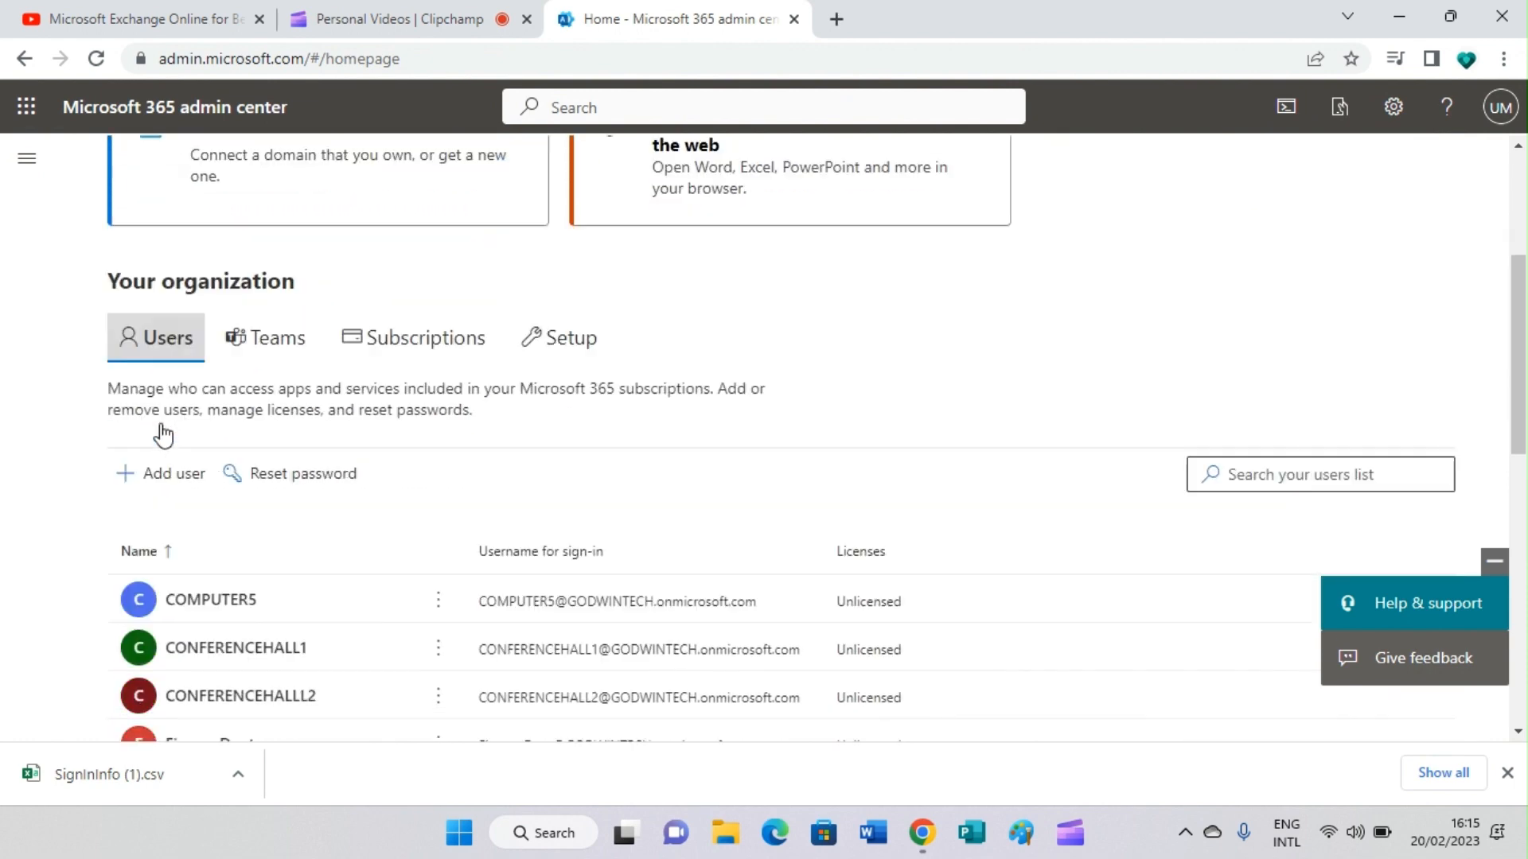
pyautogui.scroll(-3, 239, 682)
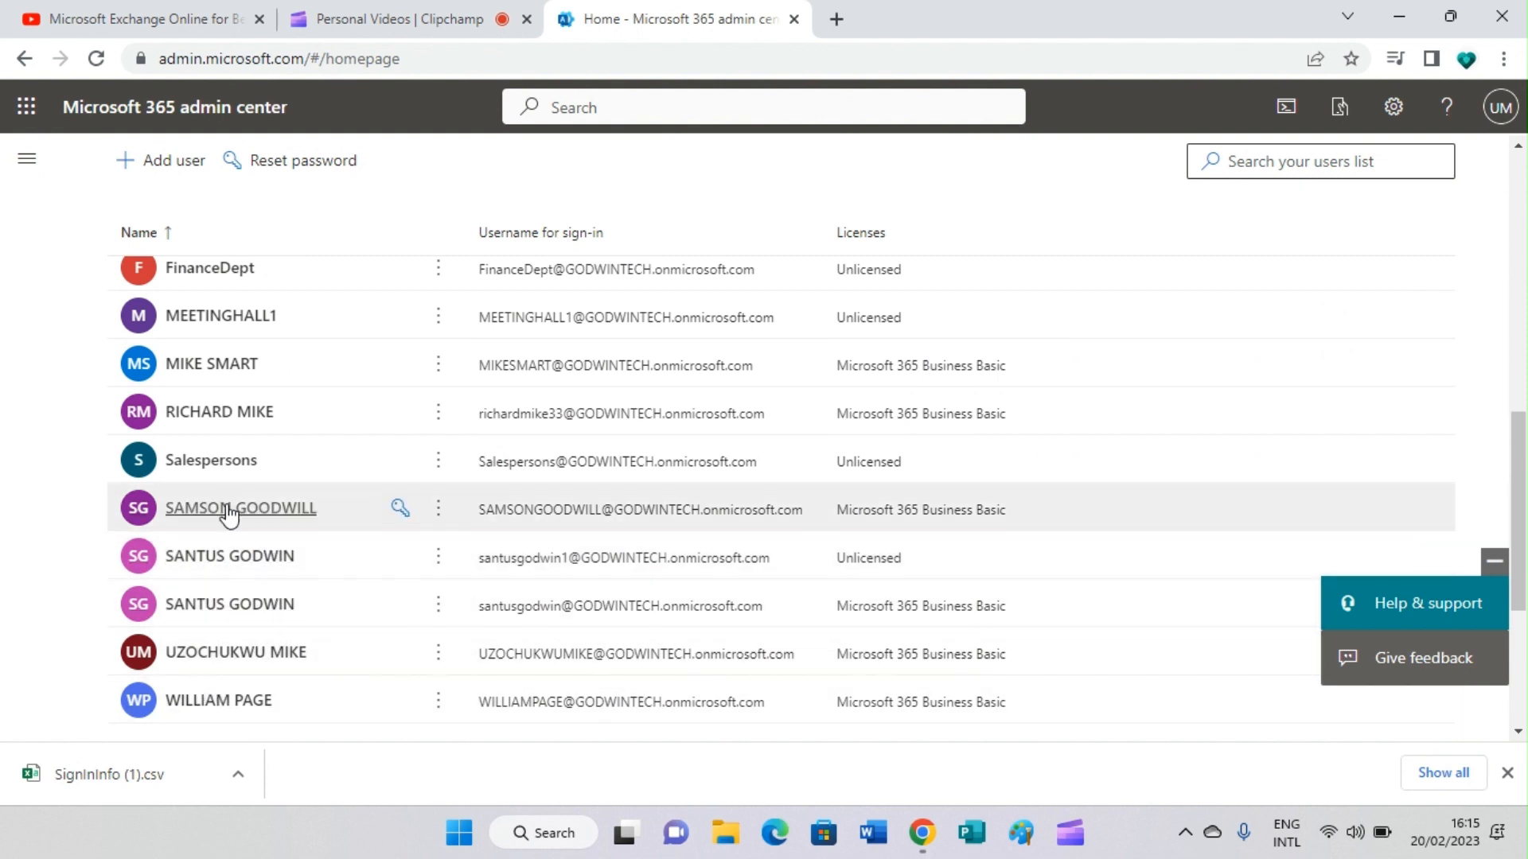
pyautogui.scroll(2, 229, 477)
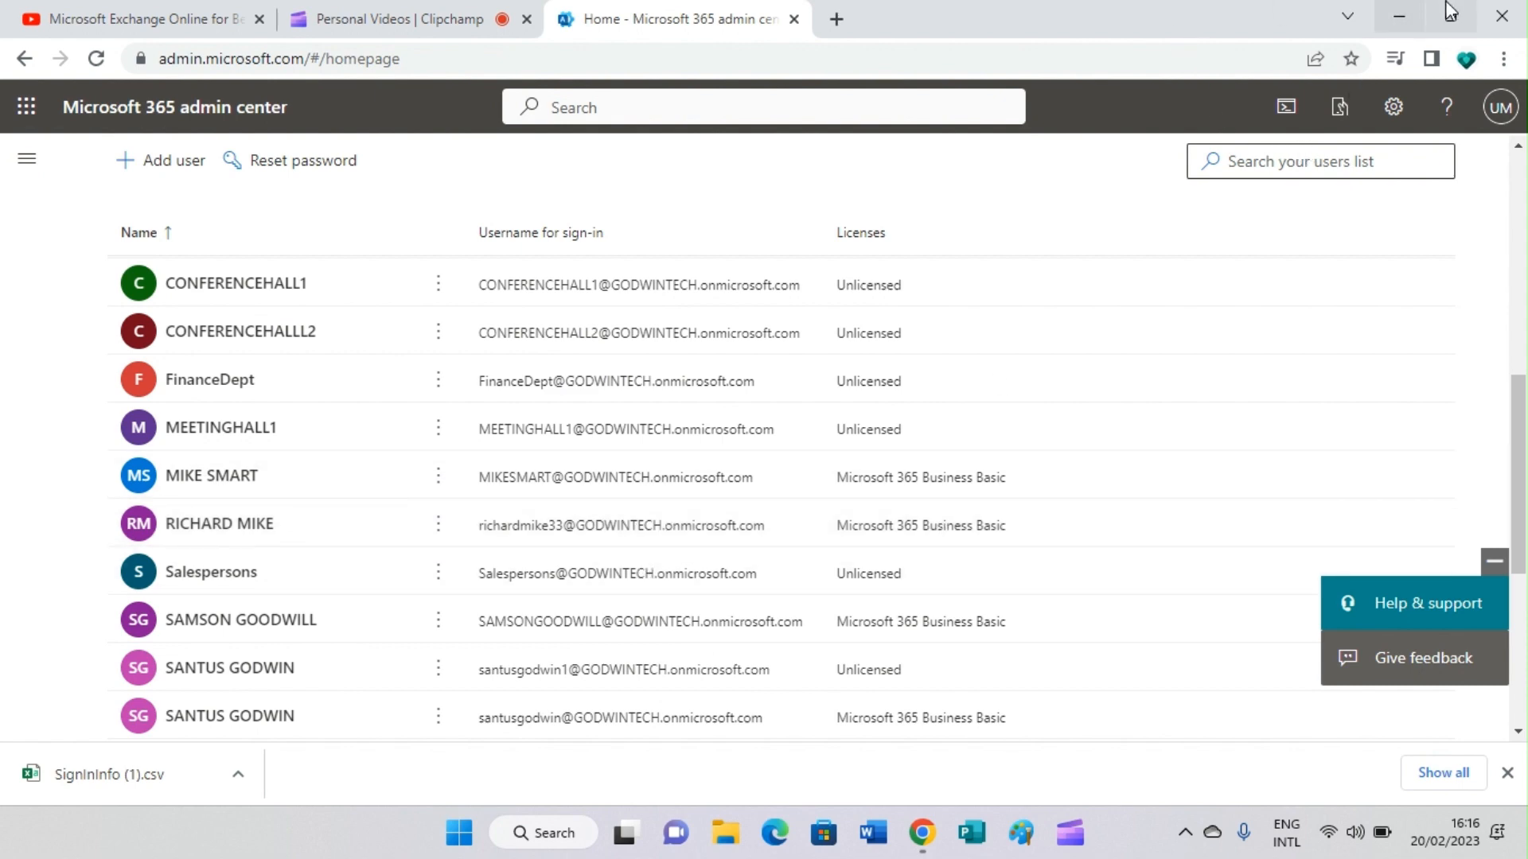
# Step: Minimize Chrome to show the Windows desktop
pyautogui.click(1401, 13)
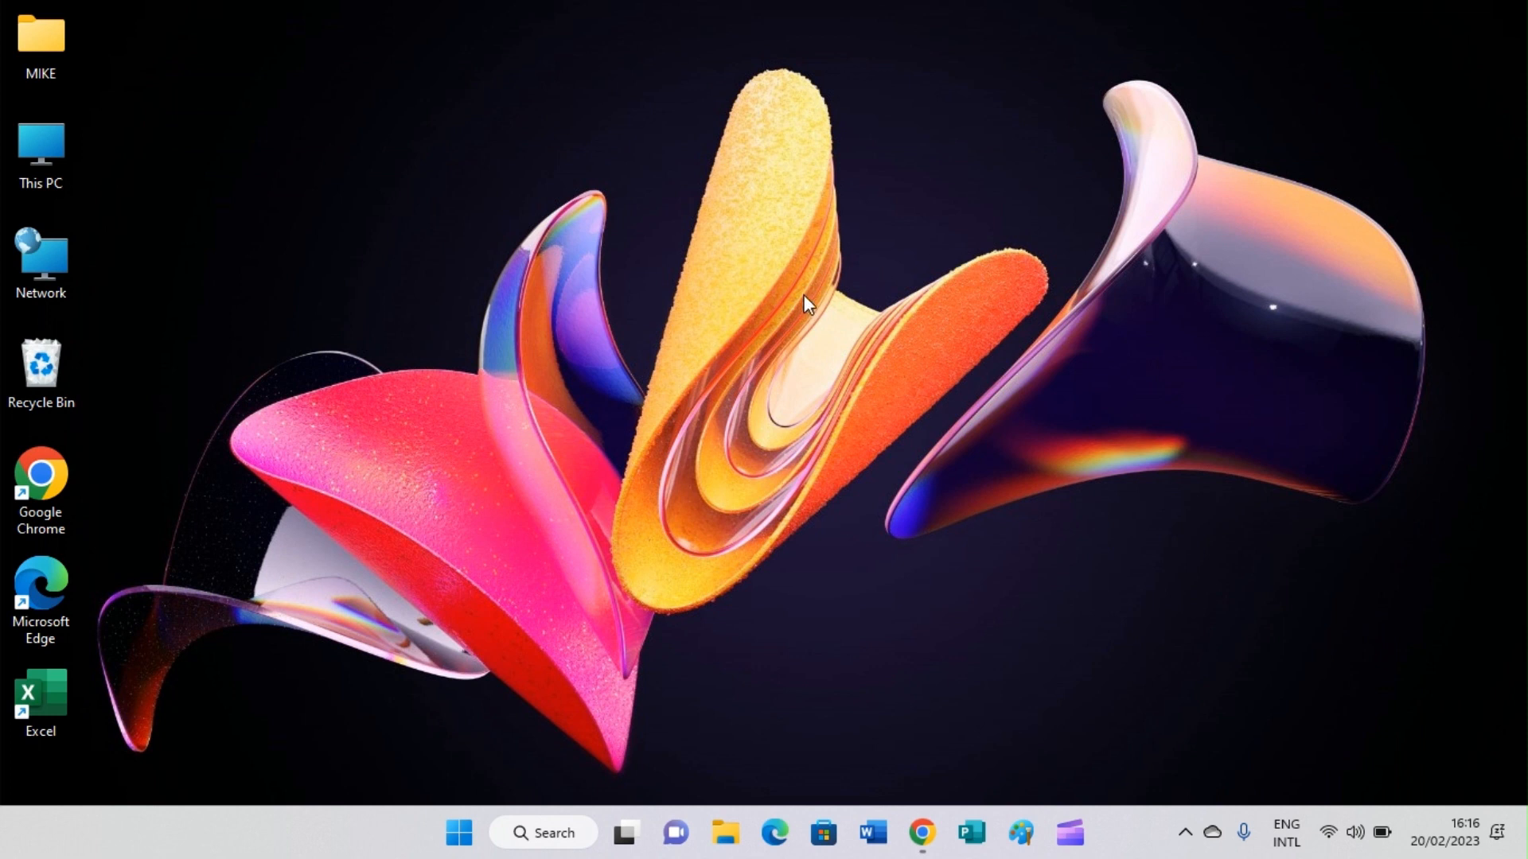